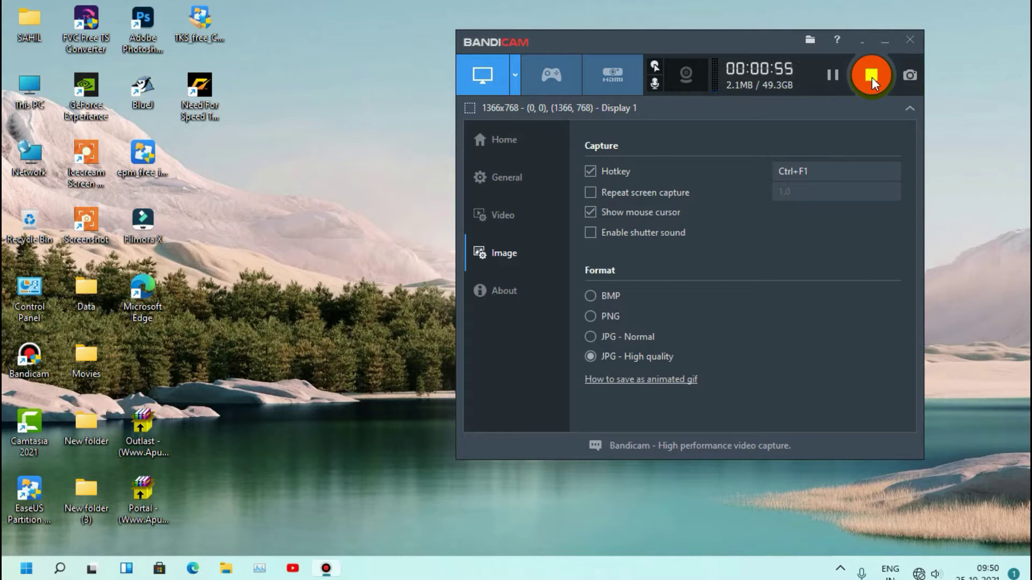
- Search Windows for "task", open Task Manager and move its window over the desktop
key("super+s")
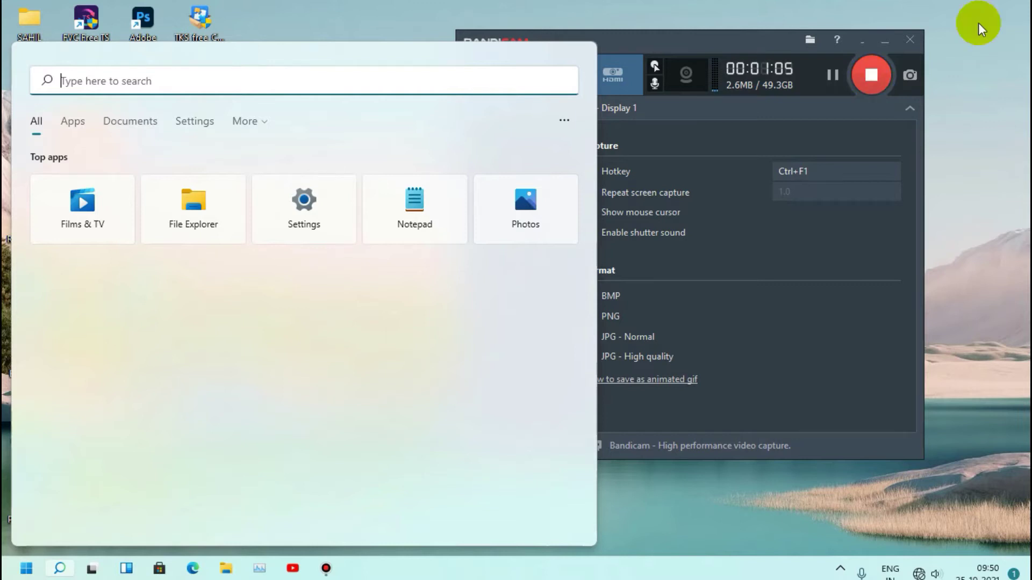
left_click(792, 307)
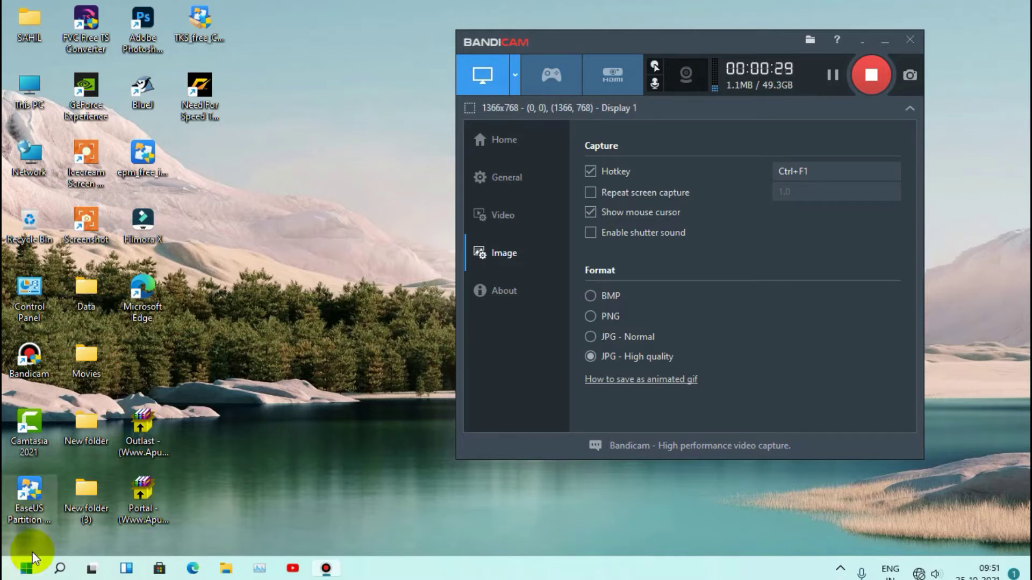
left_click(59, 570)
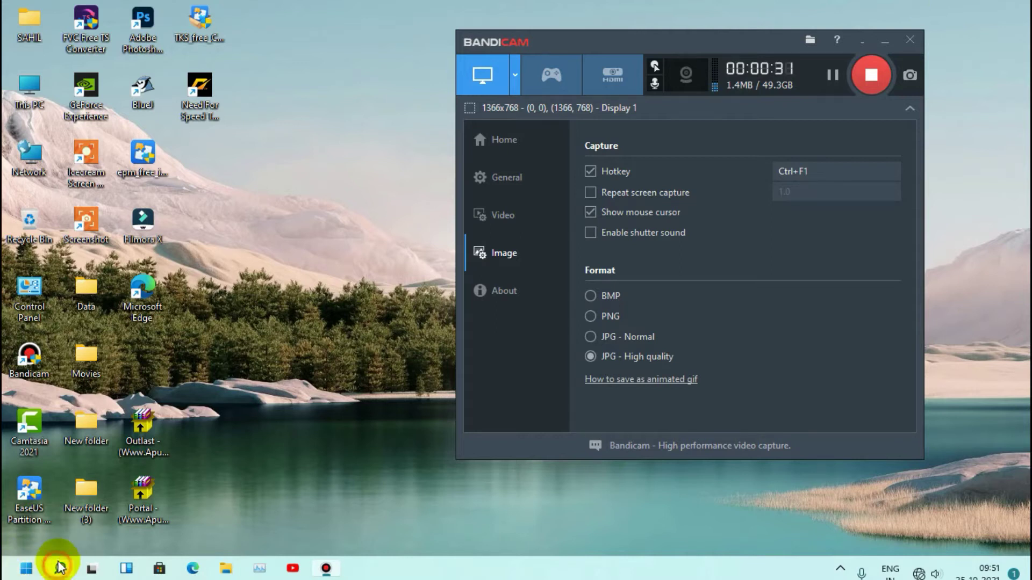
left_click(188, 81)
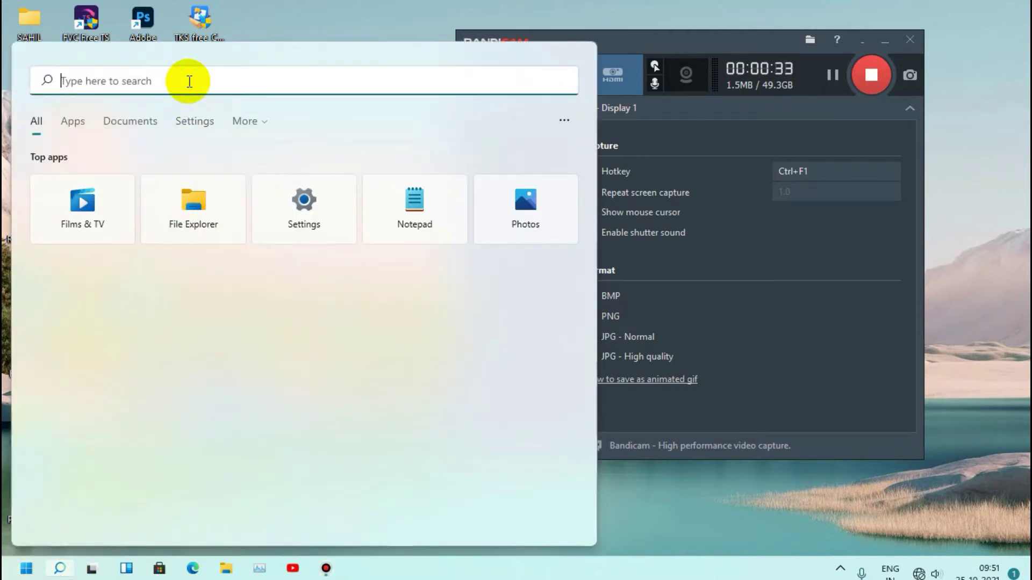
type("task")
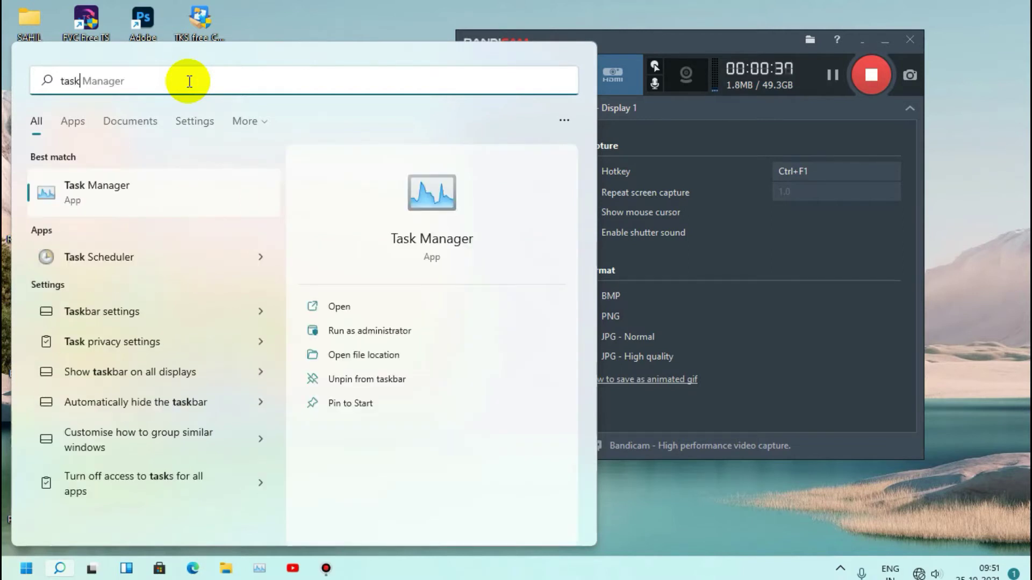
left_click(121, 185)
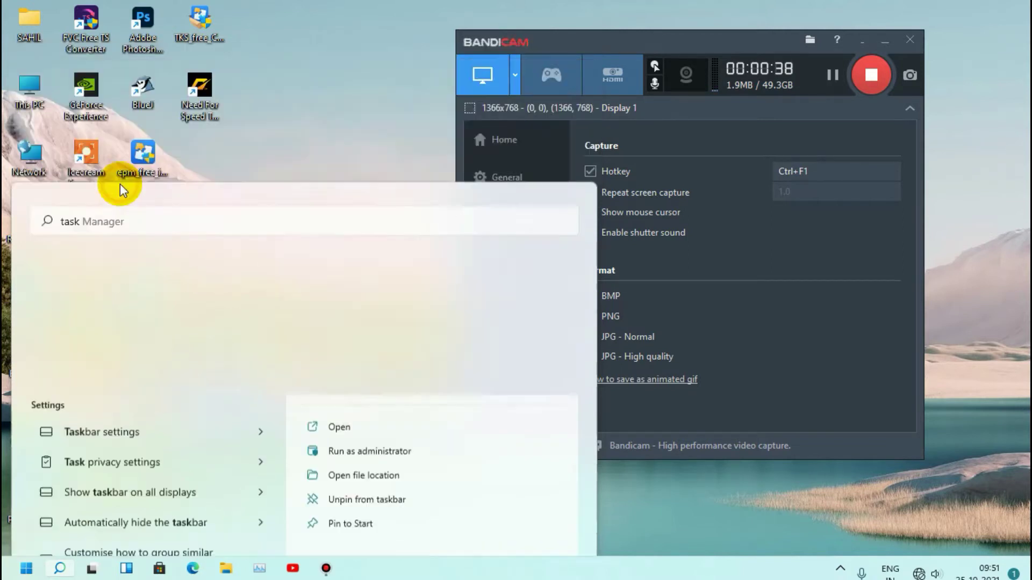
left_click_drag(620, 31, 561, 57)
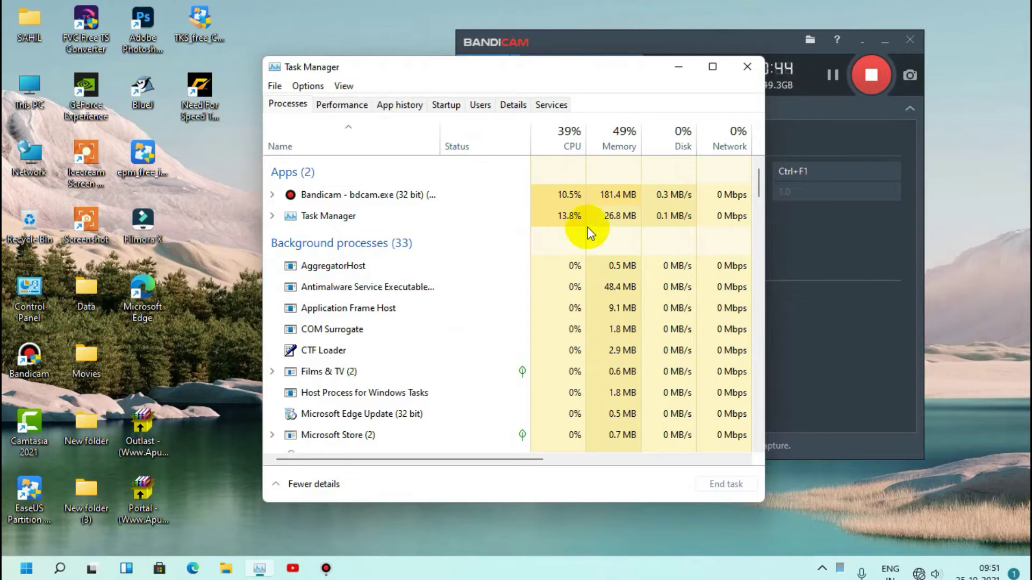
- Compare the processes by sorting them by CPU and memory usage, and return to sorting by name
left_click(565, 137)
left_click(621, 141)
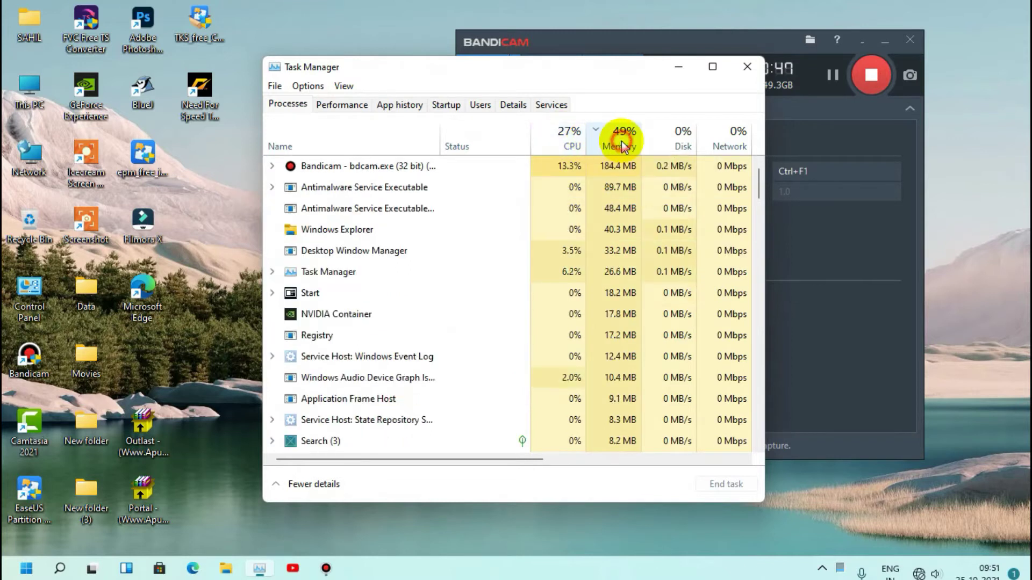
left_click(604, 144)
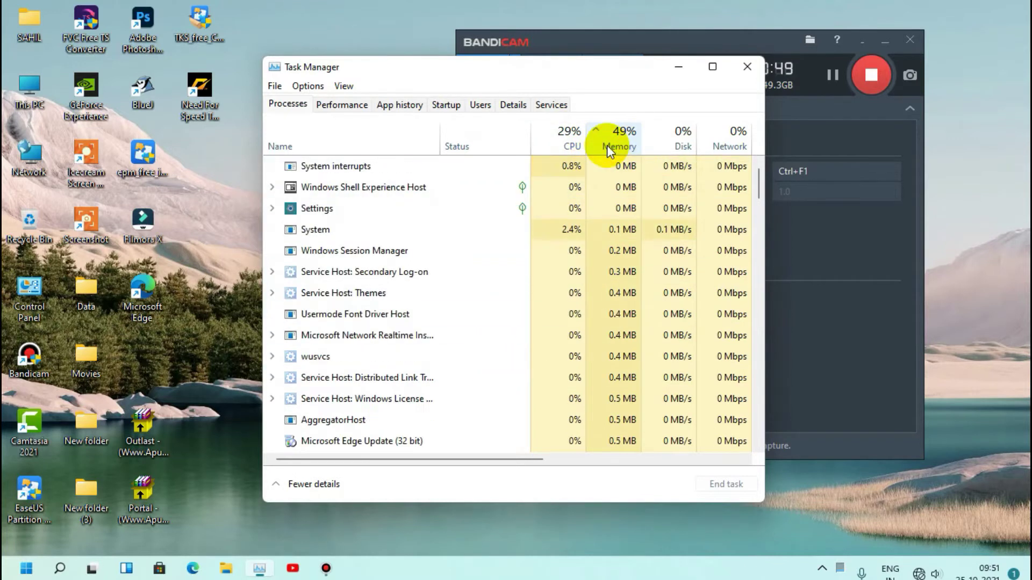
right_click(602, 133)
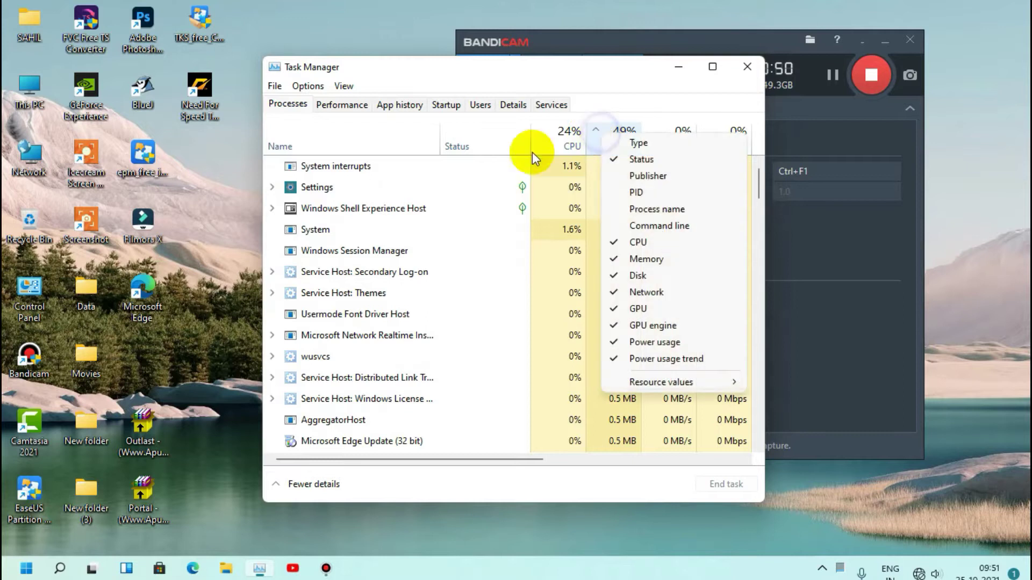
left_click(353, 137)
- Find the Microsoft Store entry among the background processes and end its task
scroll(553, 359, "down", 1)
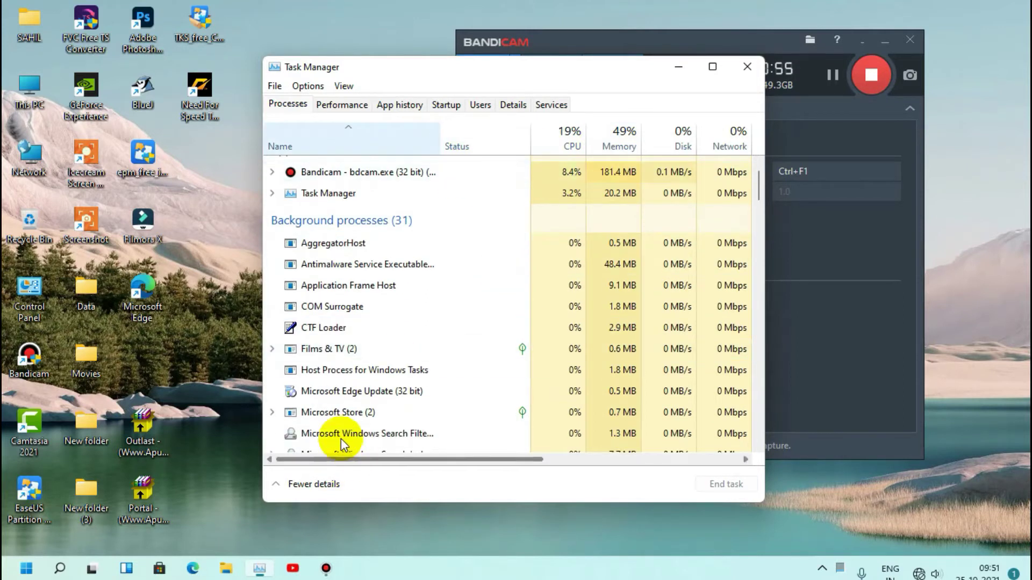
left_click(346, 415)
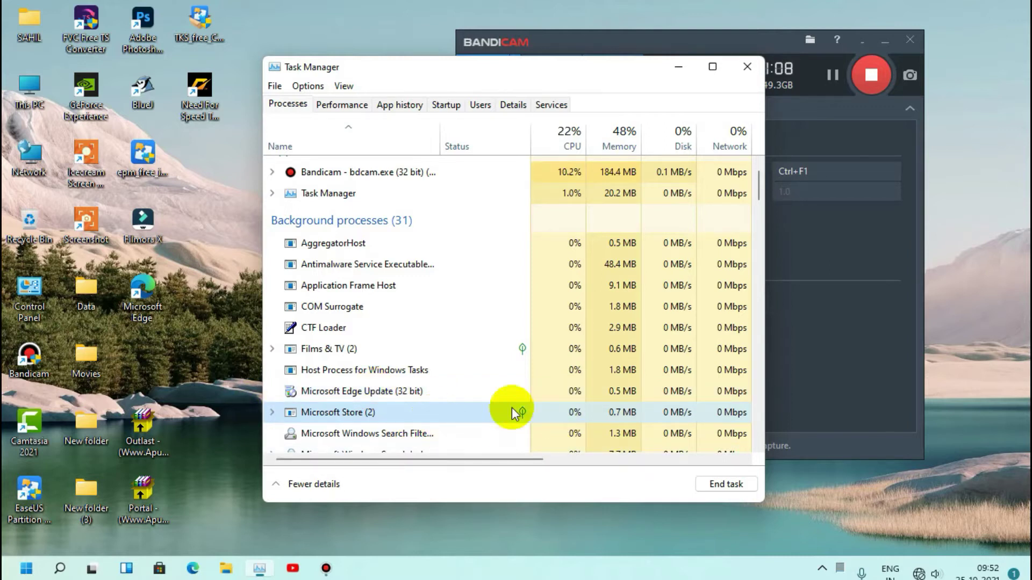
scroll(479, 401, "down", 3)
scroll(485, 396, "down", 7)
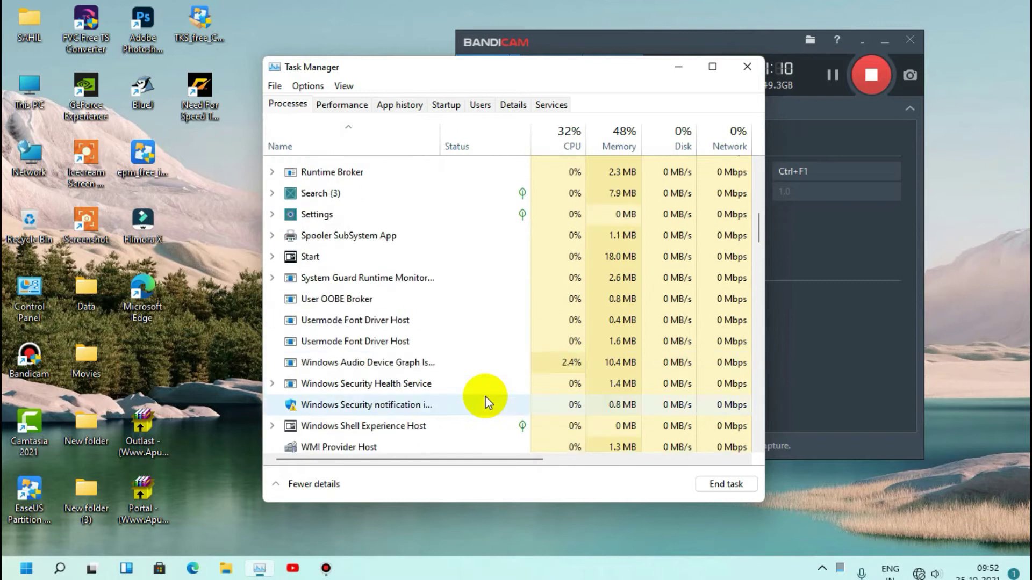
scroll(486, 395, "up", 2)
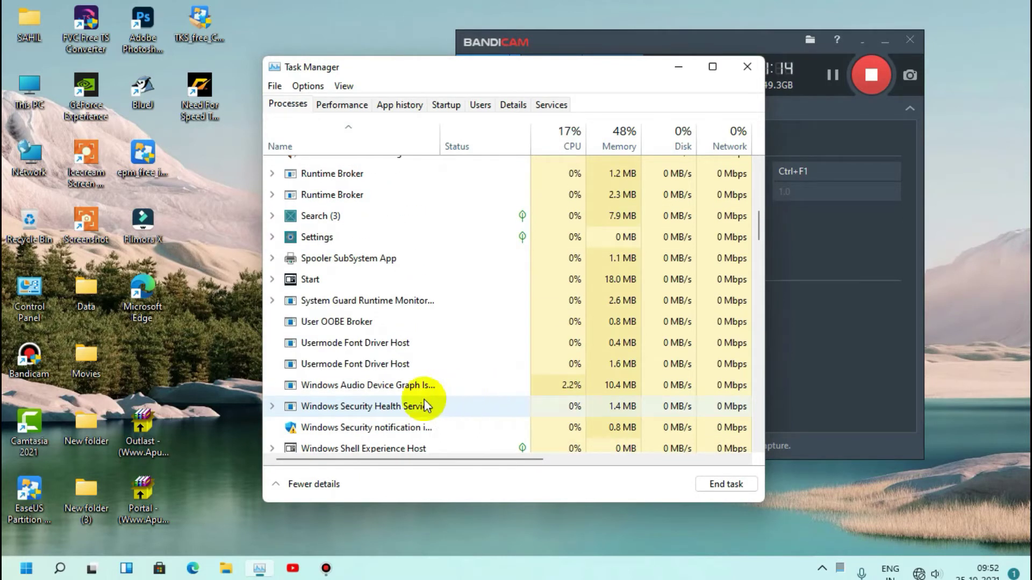
scroll(453, 399, "up", 5)
scroll(367, 376, "up", 1)
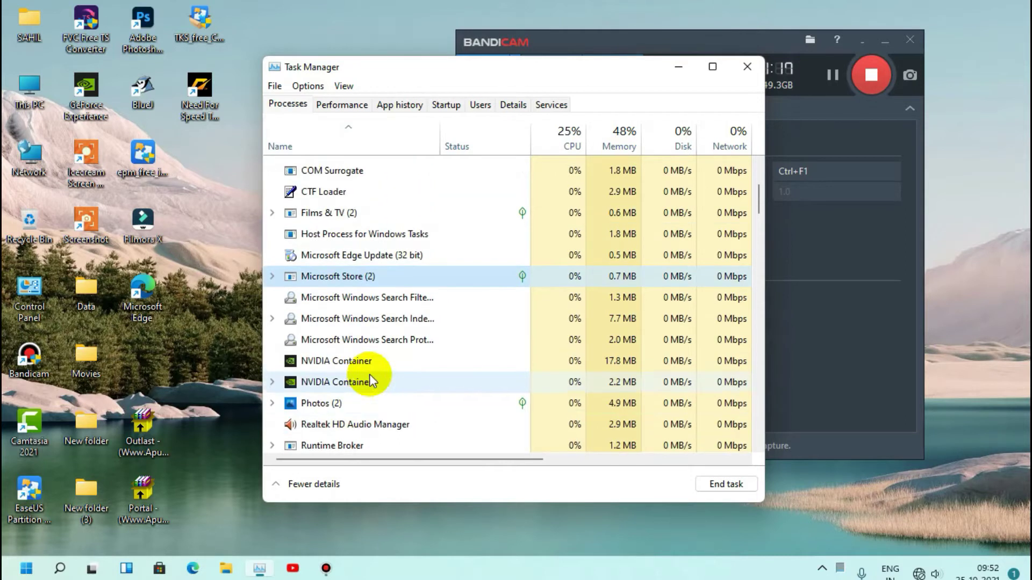
scroll(370, 390, "up", 2)
left_click(386, 354)
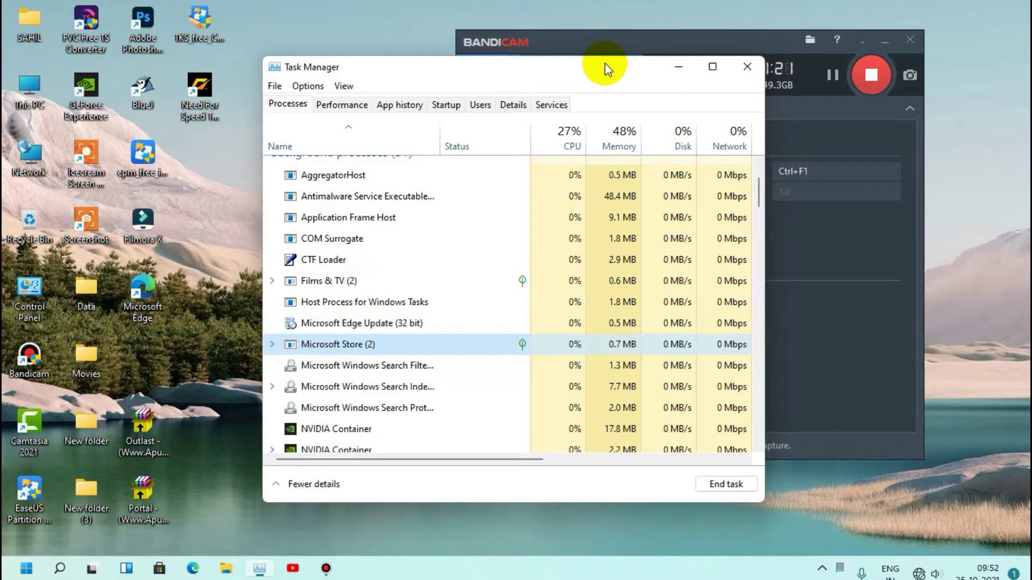
left_click_drag(605, 63, 553, 102)
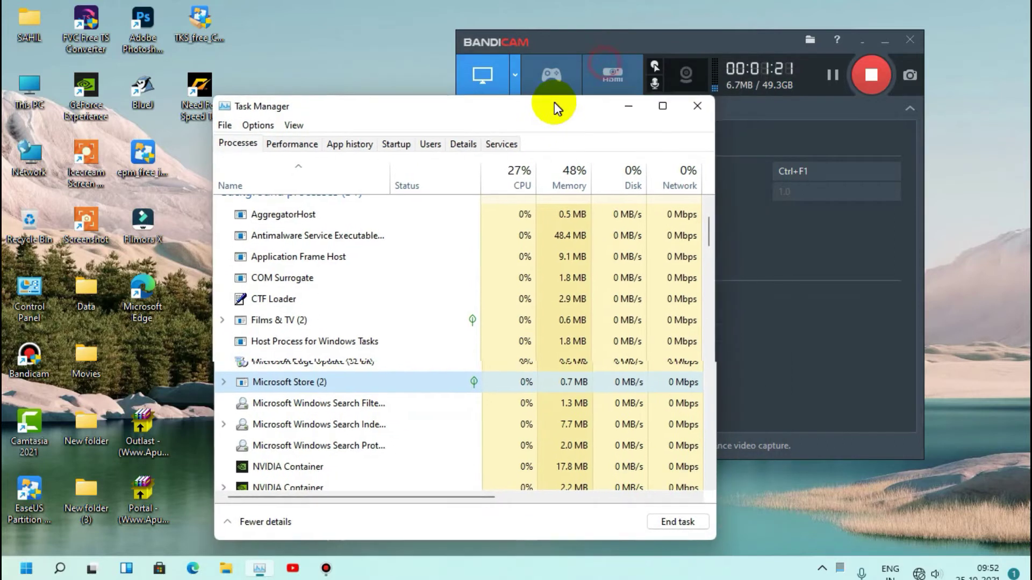
right_click(359, 383)
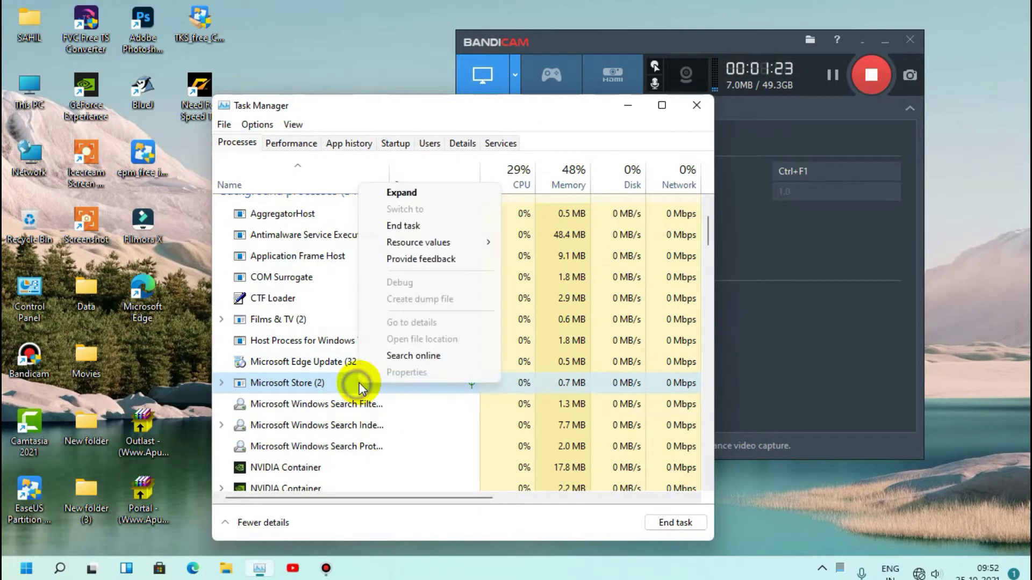
left_click(410, 226)
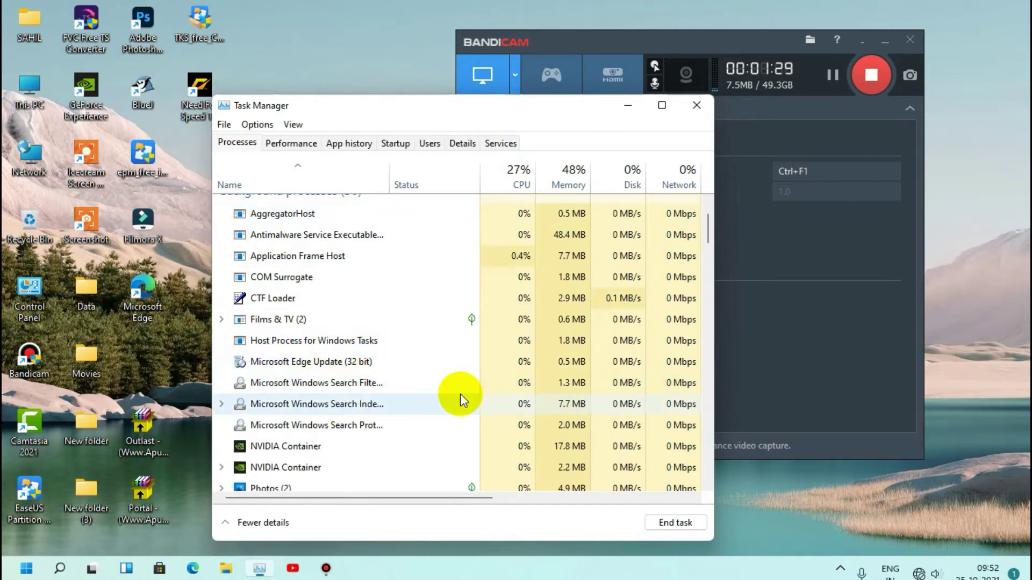
- Find the Photos entry among the background processes and end its task
scroll(460, 394, "up", 2)
scroll(461, 395, "down", 5)
scroll(461, 395, "down", 1)
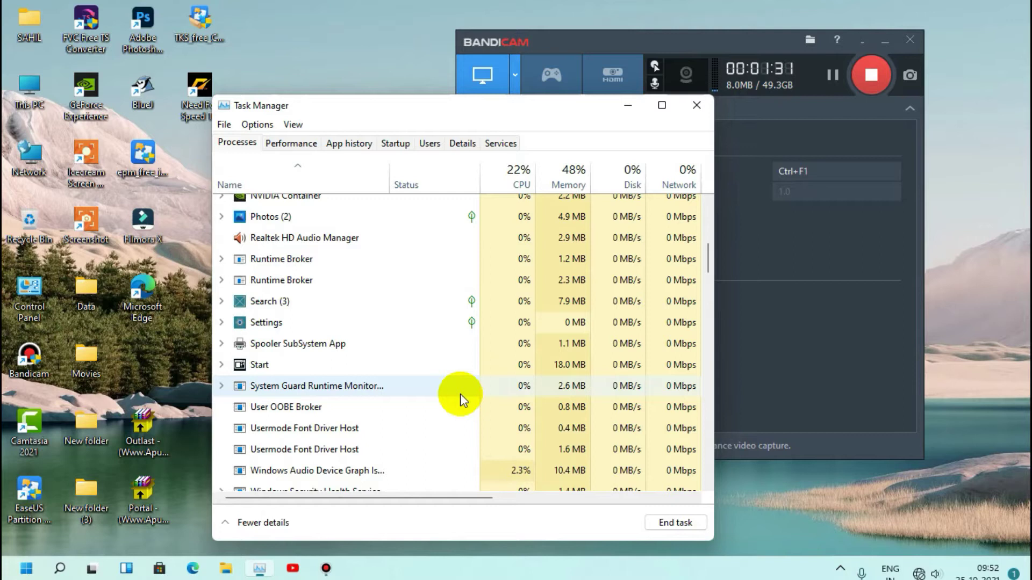
scroll(461, 395, "up", 2)
left_click(348, 284)
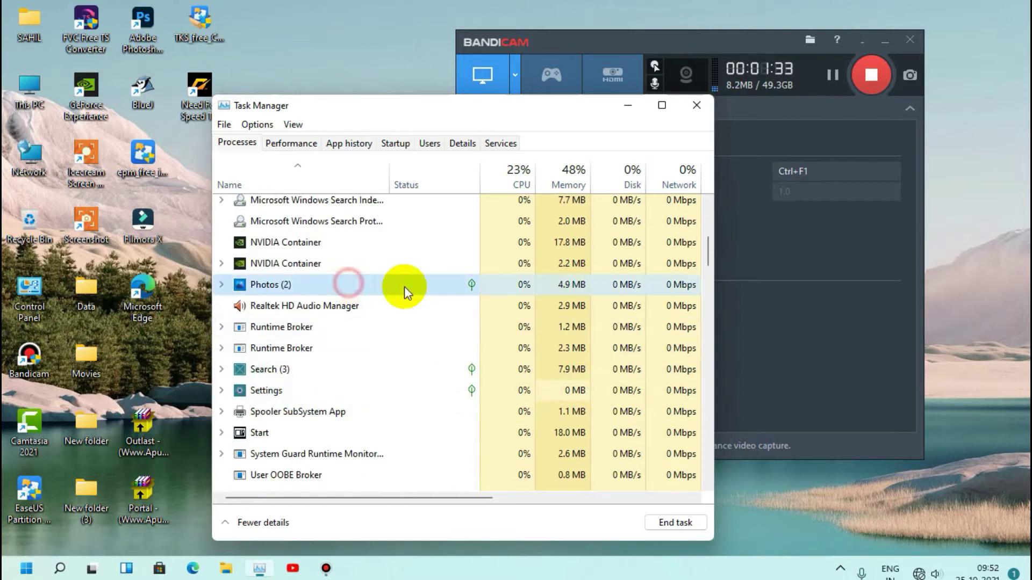
right_click(447, 290)
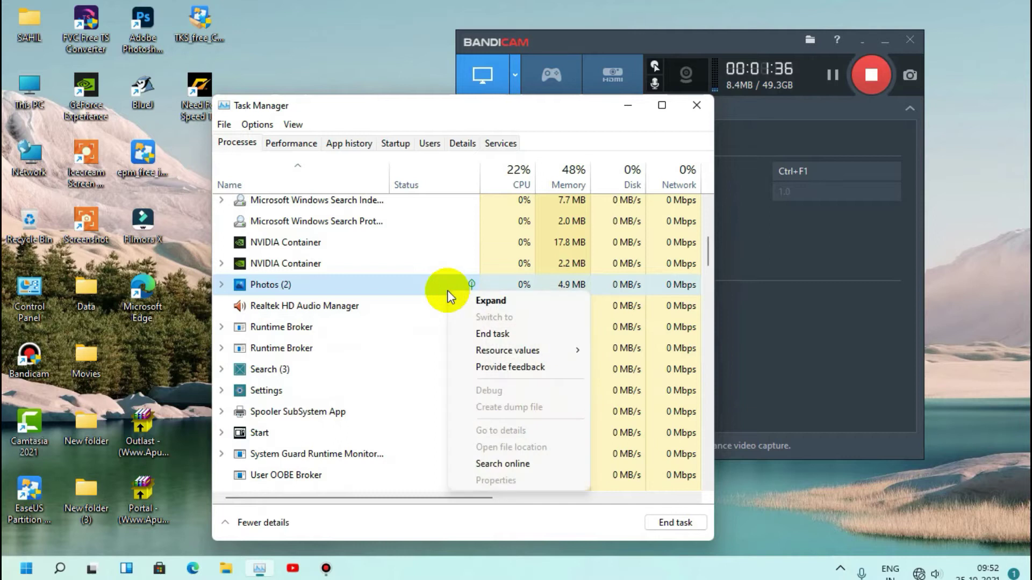
left_click(492, 333)
- Look through the remaining background processes for other unneeded tasks
scroll(486, 362, "down", 7)
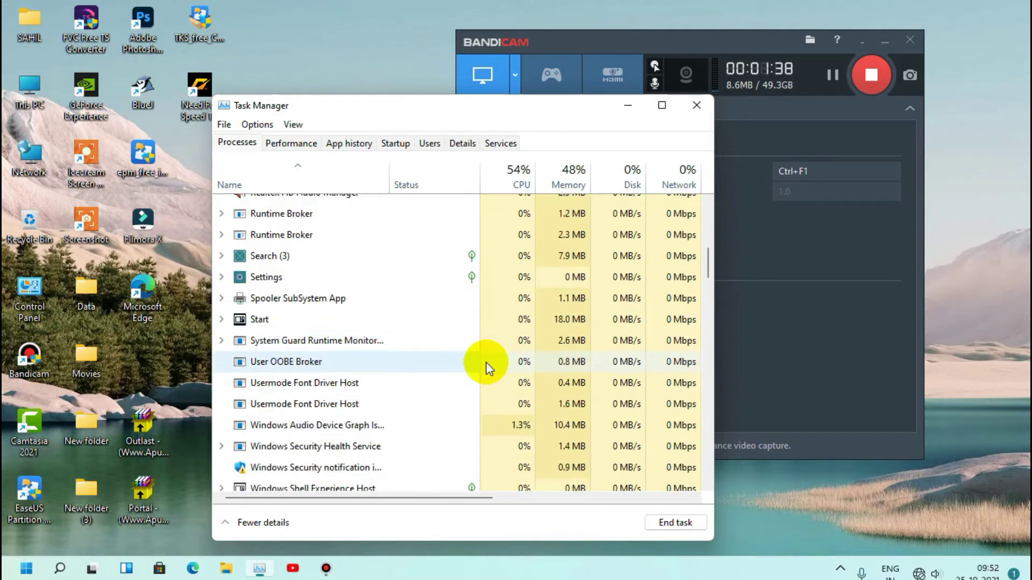
scroll(486, 363, "up", 5)
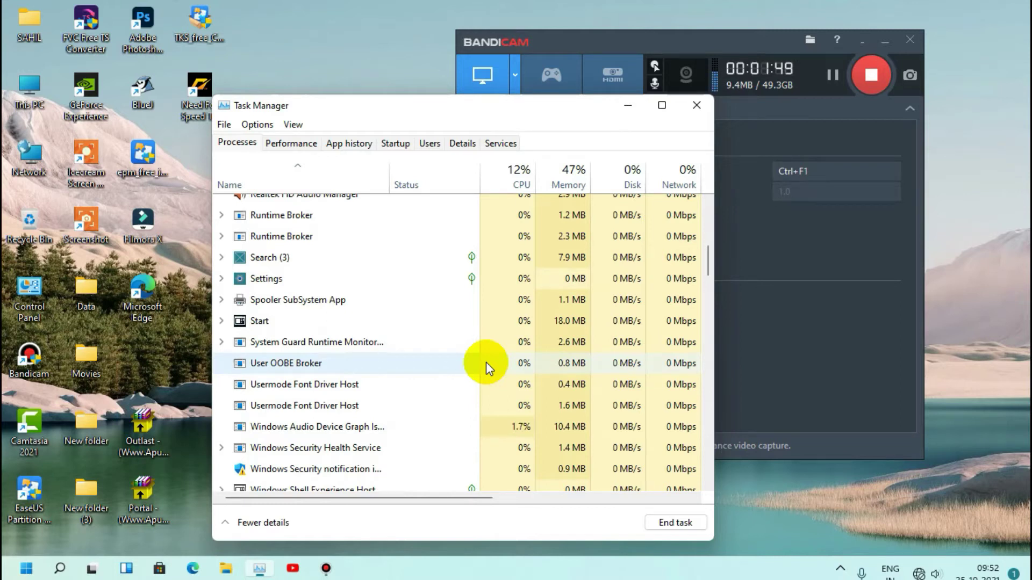
scroll(486, 363, "up", 6)
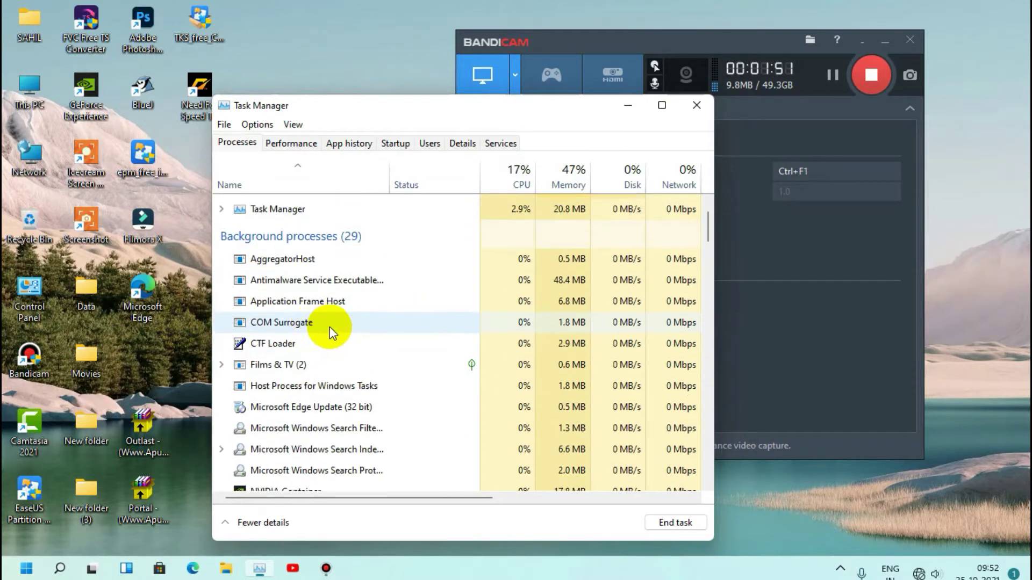
scroll(330, 363, "down", 1)
left_click(330, 363)
scroll(365, 328, "down", 3)
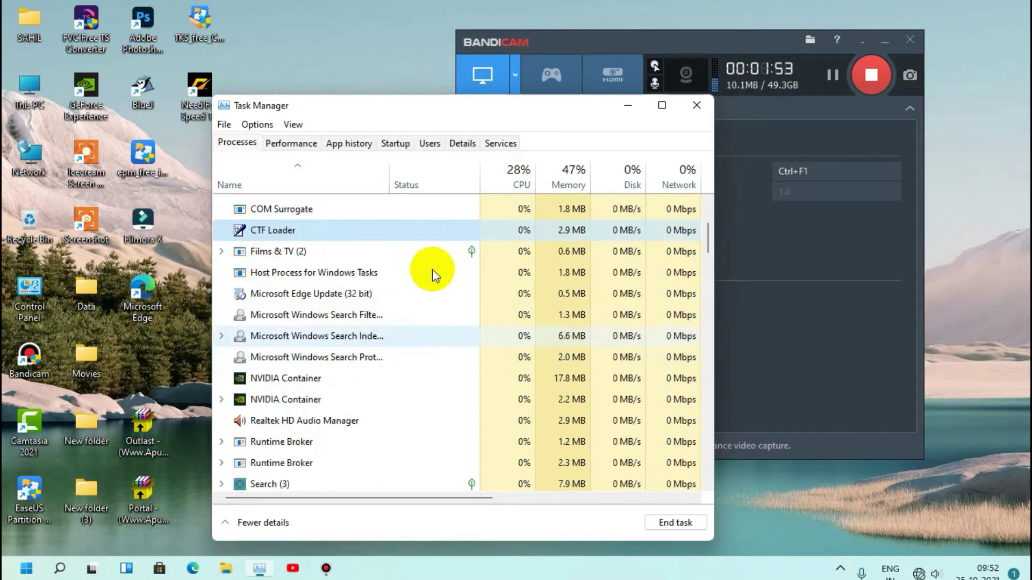
- Show the list of startup programs and disable Wondershare Studio
left_click(398, 143)
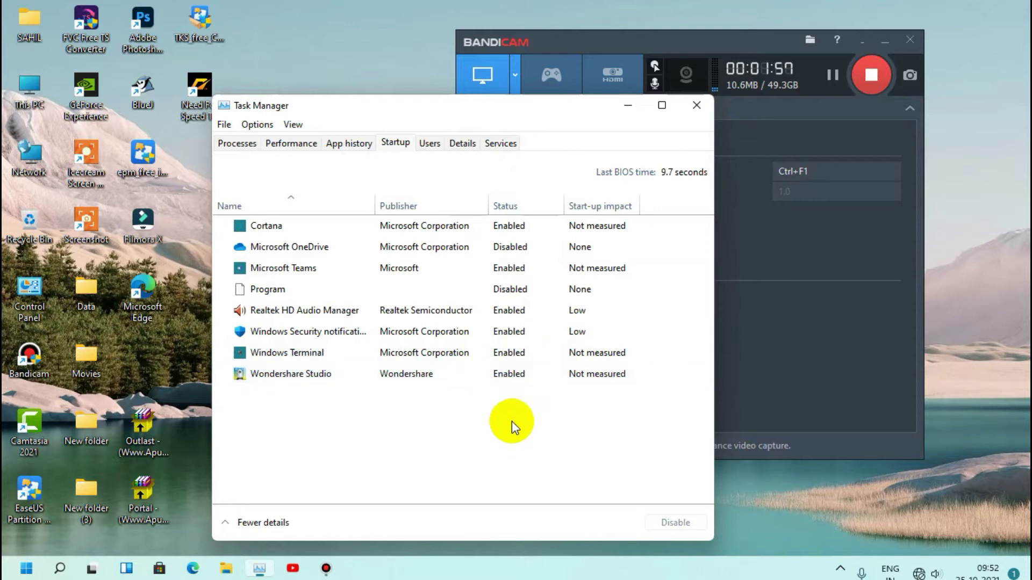
left_click(514, 407)
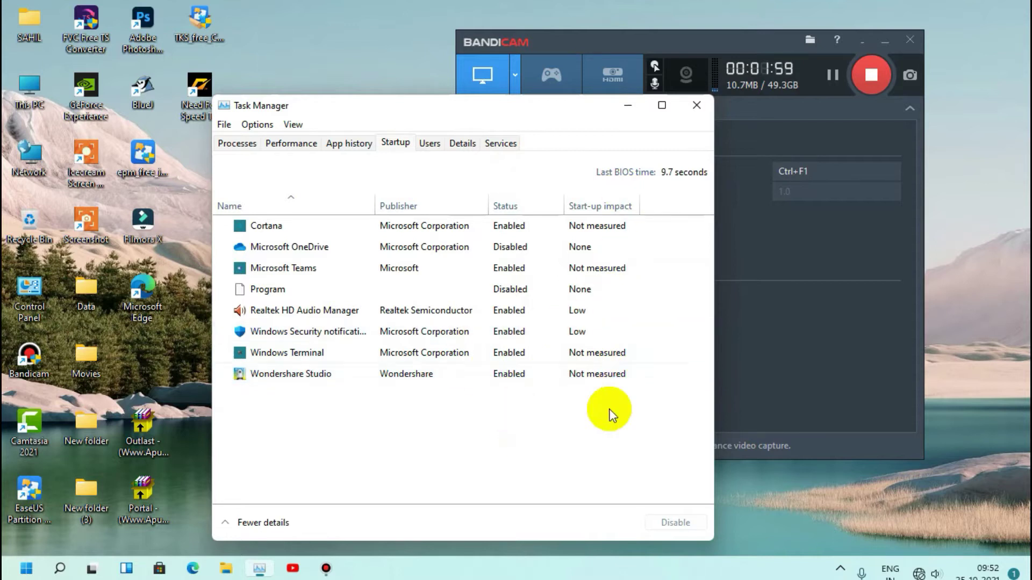
left_click(683, 217)
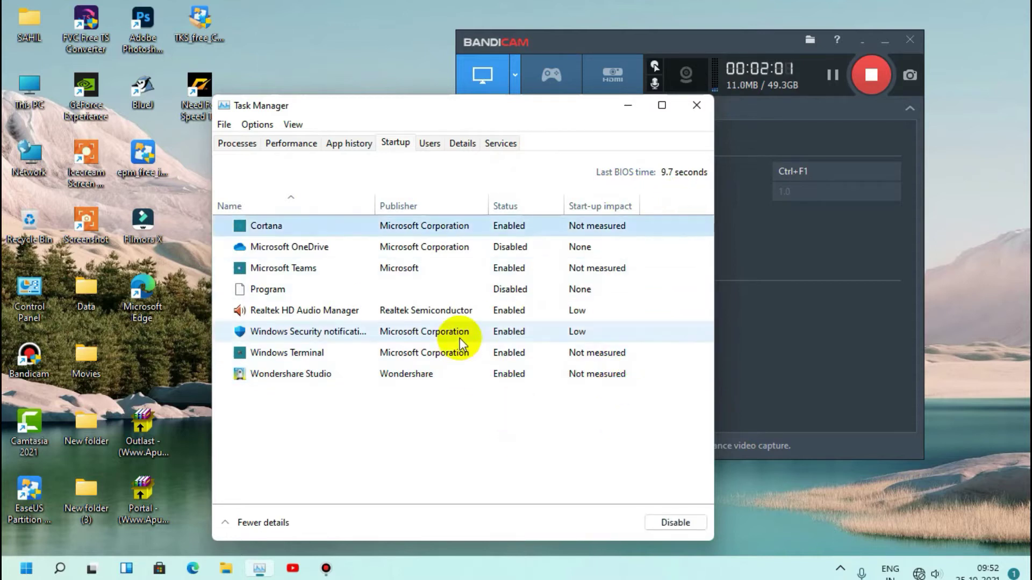
left_click(466, 426)
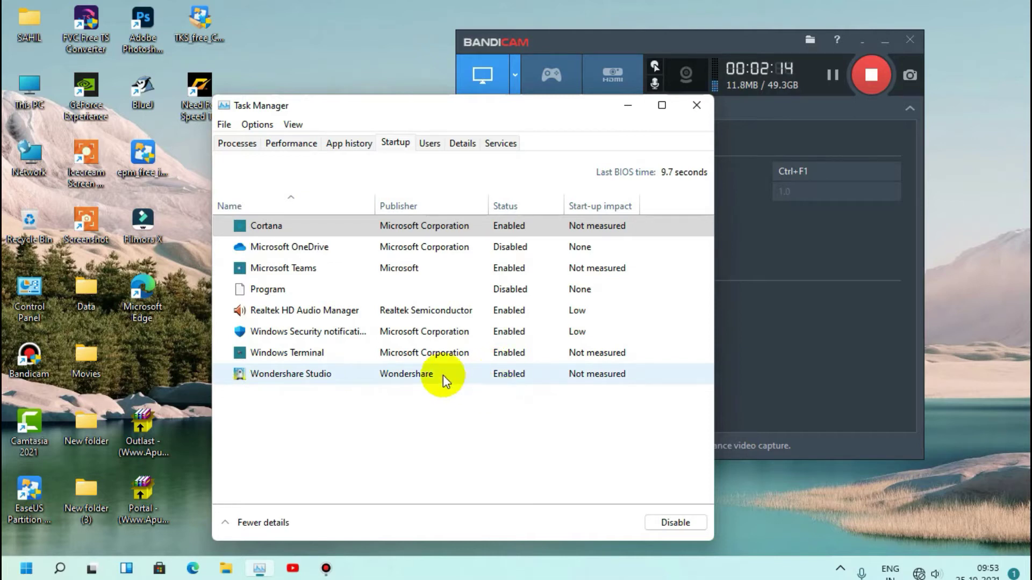
right_click(414, 376)
left_click(455, 388)
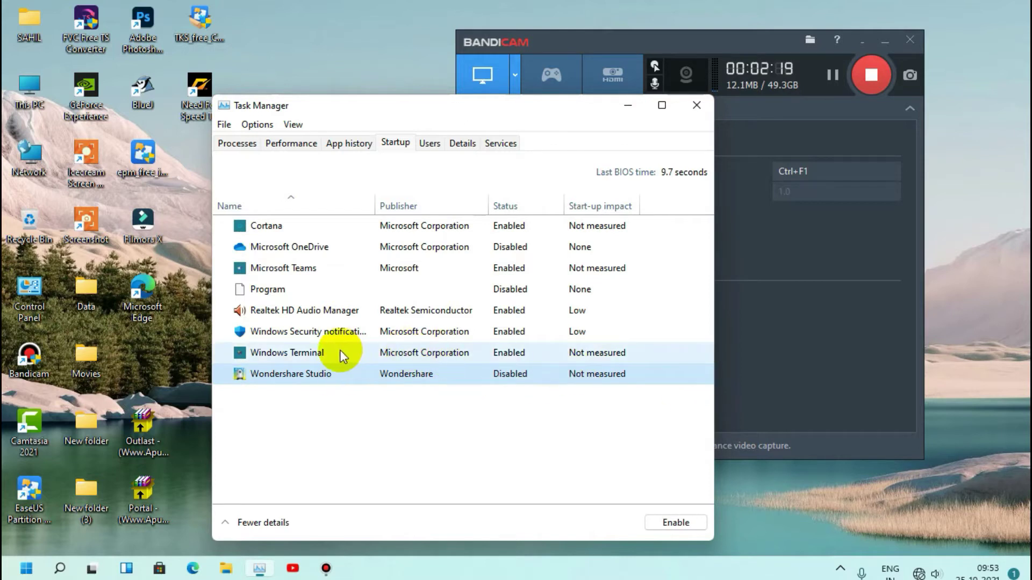
- Disable Windows Terminal in the startup programs
left_click(467, 352)
right_click(470, 355)
left_click(506, 361)
- Check the startup entries for Windows Security notification, Realtek HD Audio Manager and Program
left_click(364, 329)
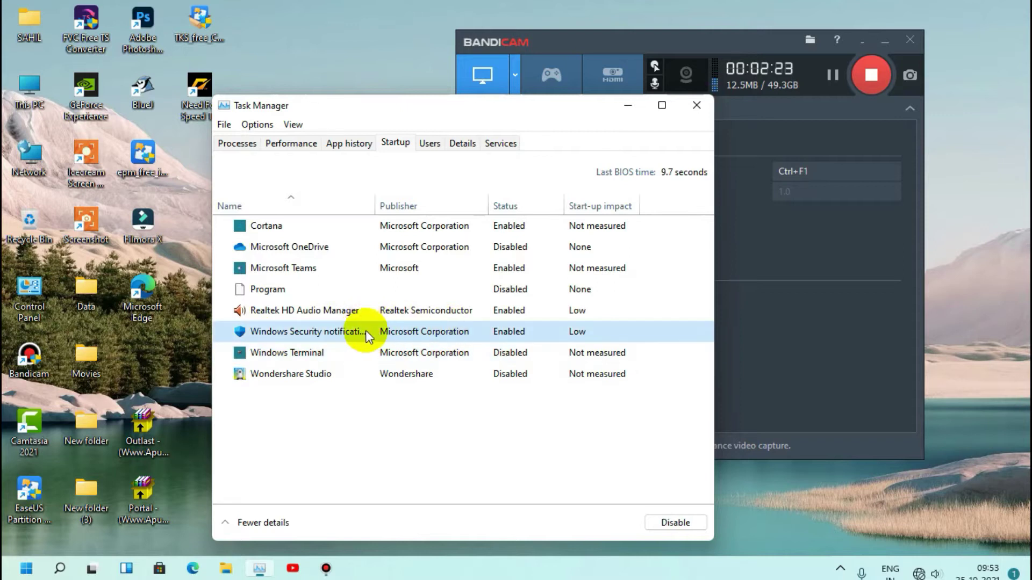
left_click(307, 309)
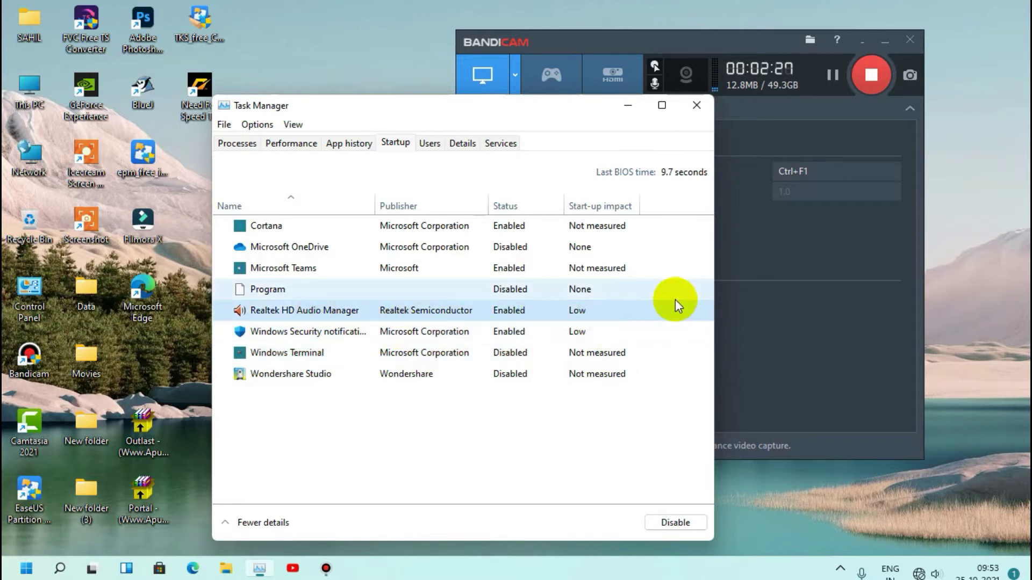
left_click(423, 292)
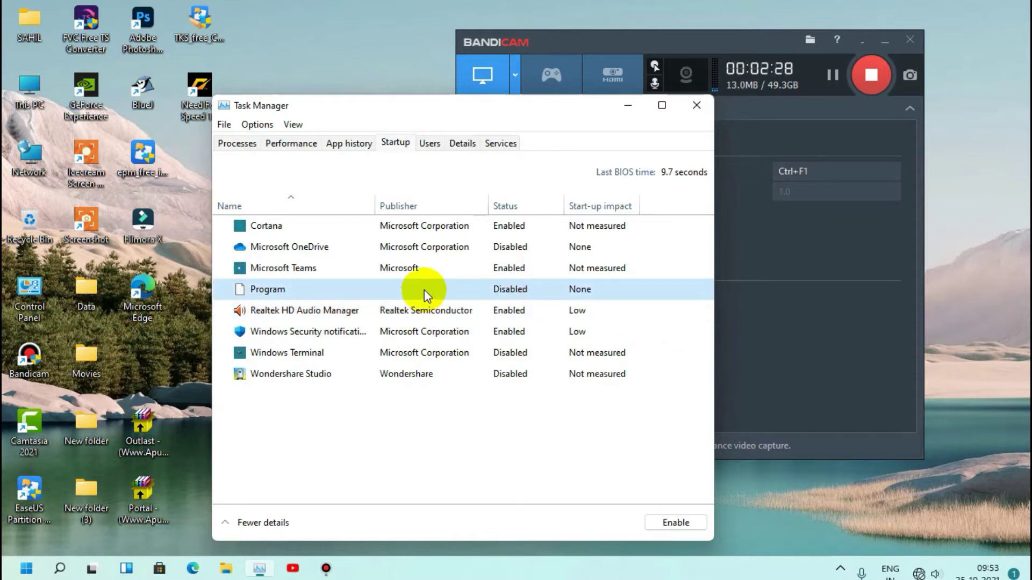
right_click(514, 294)
left_click(425, 294)
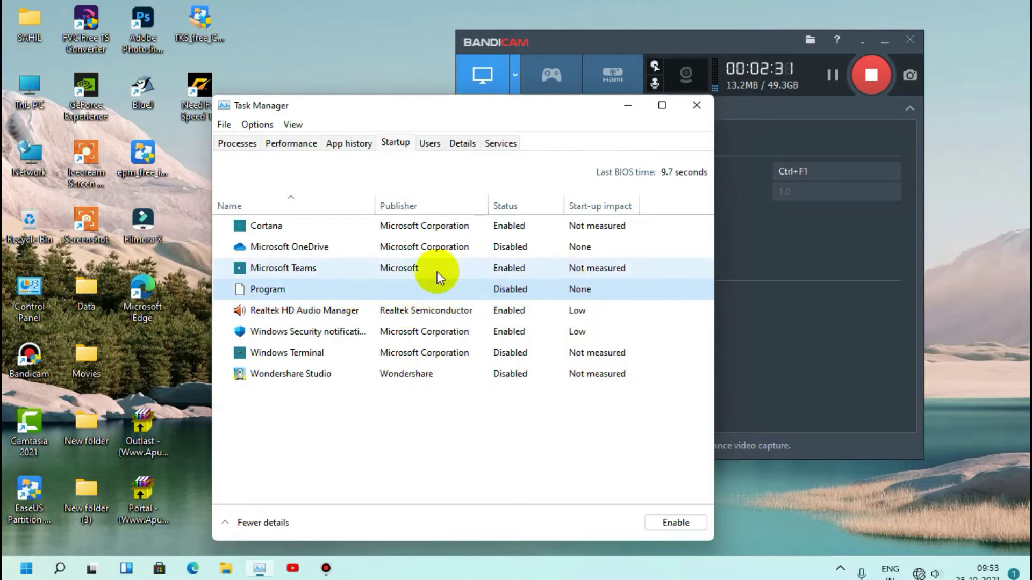
- Disable Microsoft Teams in the startup programs
left_click(358, 270)
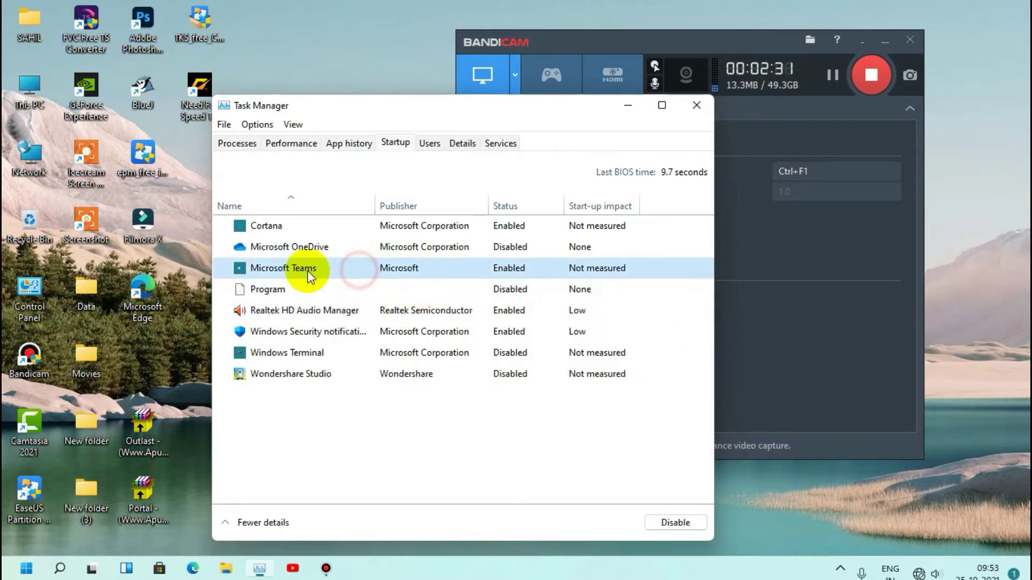
right_click(471, 272)
left_click(511, 284)
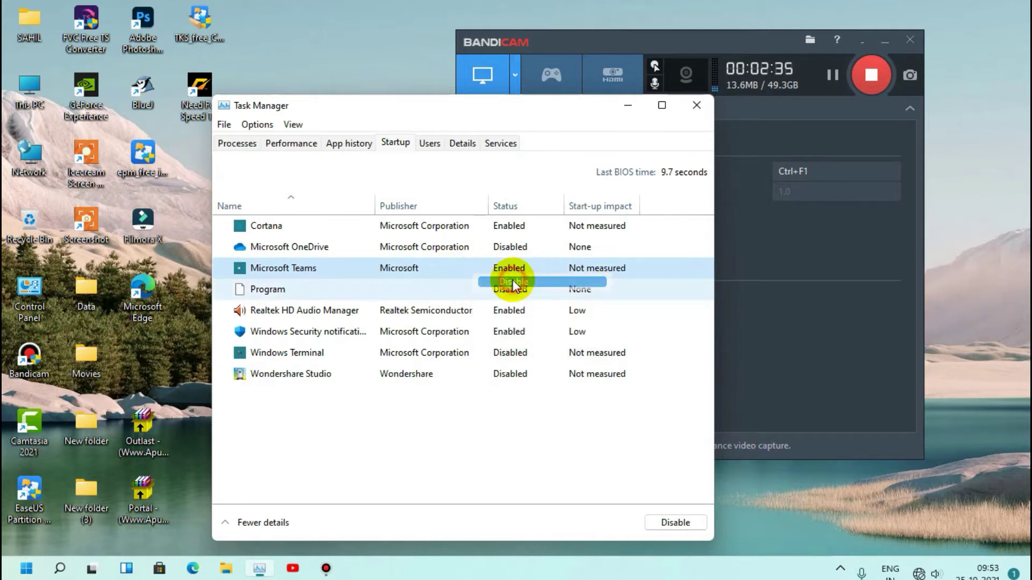
- Disable Cortana in the startup programs
left_click(422, 248)
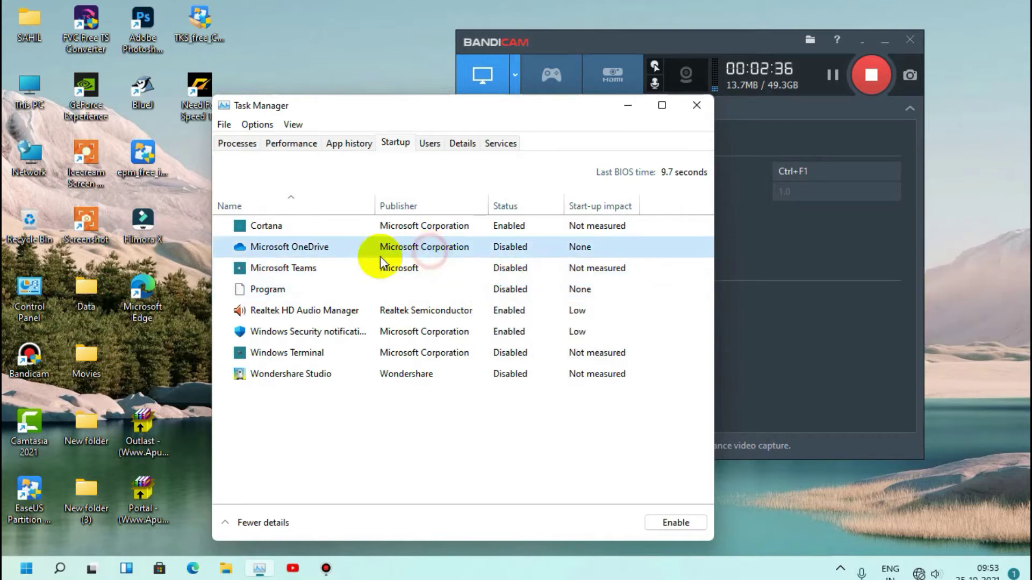
left_click(475, 227)
right_click(437, 220)
left_click(488, 236)
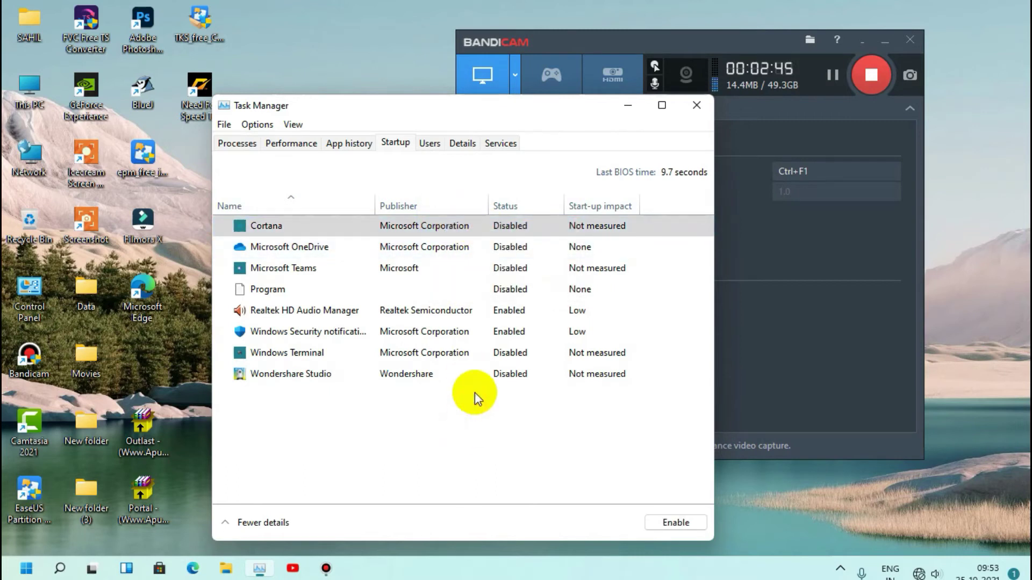
- Check the startup entries for Realtek HD Audio Manager and Windows Security notification
left_click(363, 314)
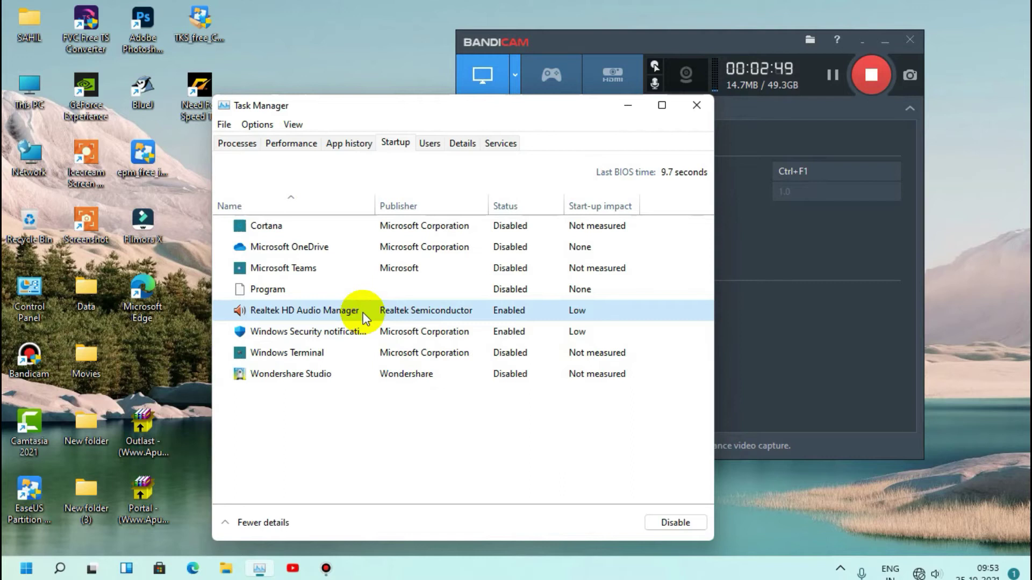
left_click(382, 332)
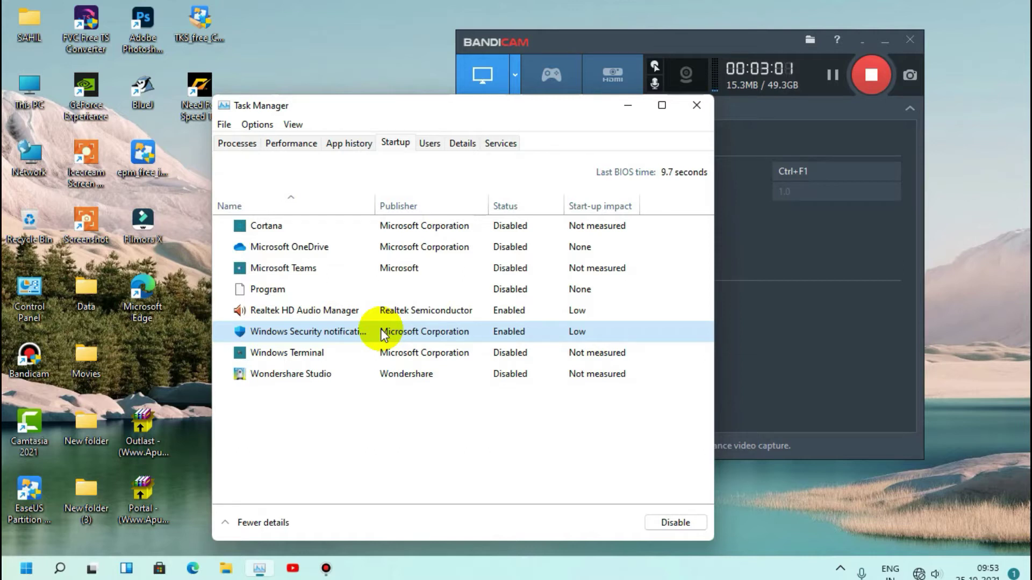
left_click(575, 432)
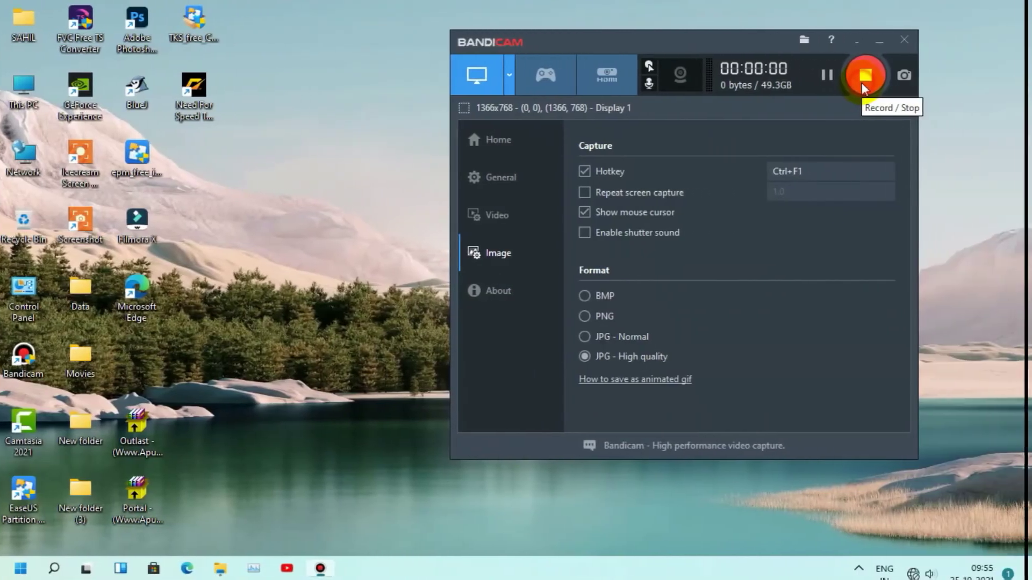
left_click(867, 71)
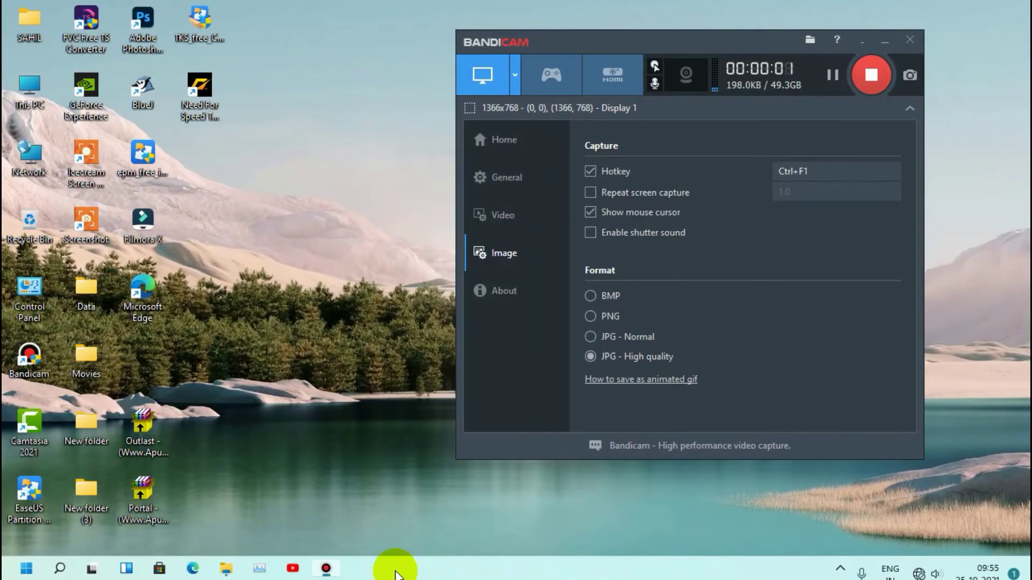
- Open This PC in File Explorer and show the properties of the SOFTWARE (H:) drive
left_click(39, 90)
double_click(39, 92)
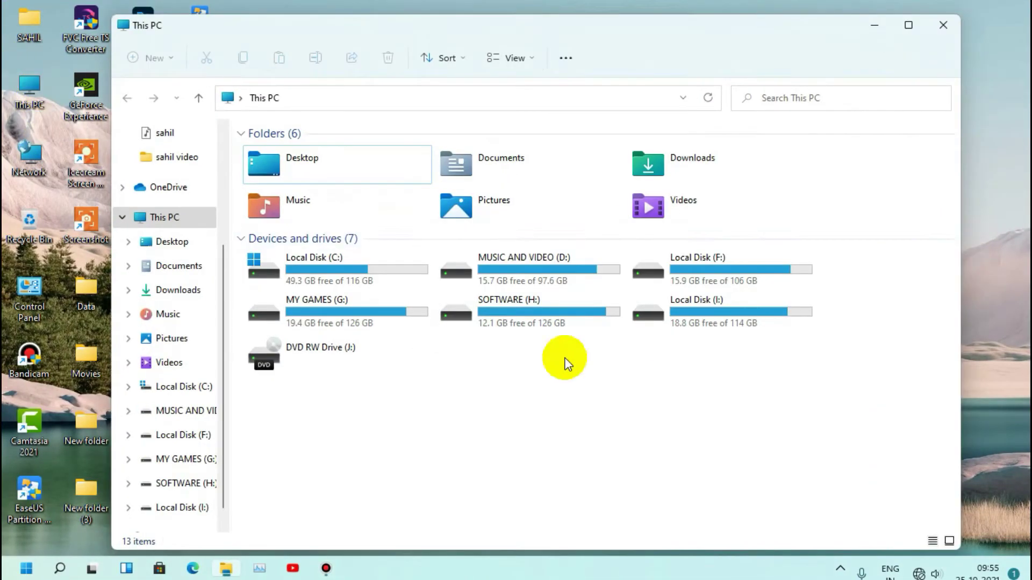
left_click_drag(355, 445, 944, 334)
left_click(587, 454)
right_click(595, 310)
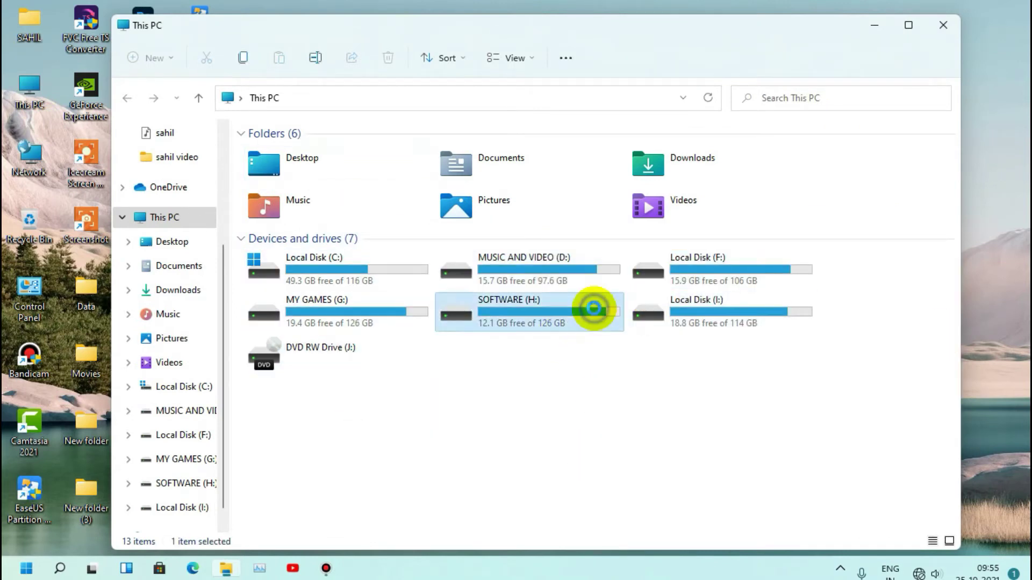
left_click(653, 505)
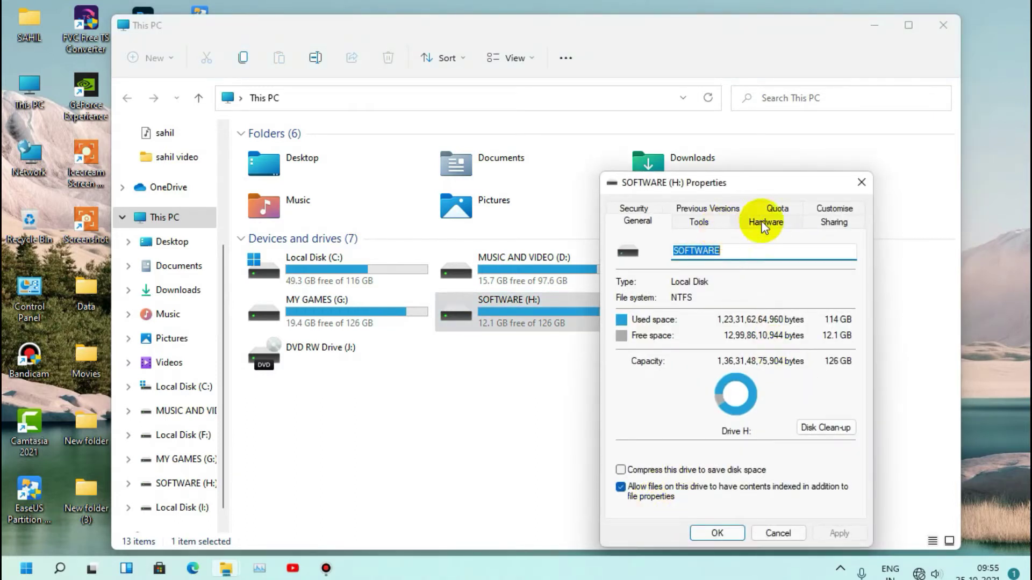
- Open the Optimise Drives tool from the drive's properties and look through the list of drives
left_click(700, 222)
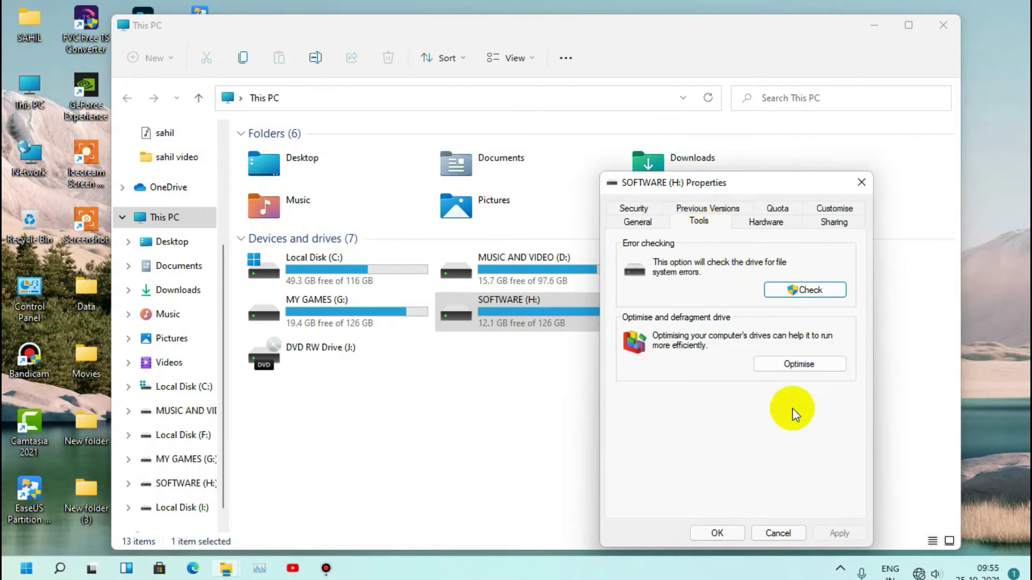
left_click(830, 363)
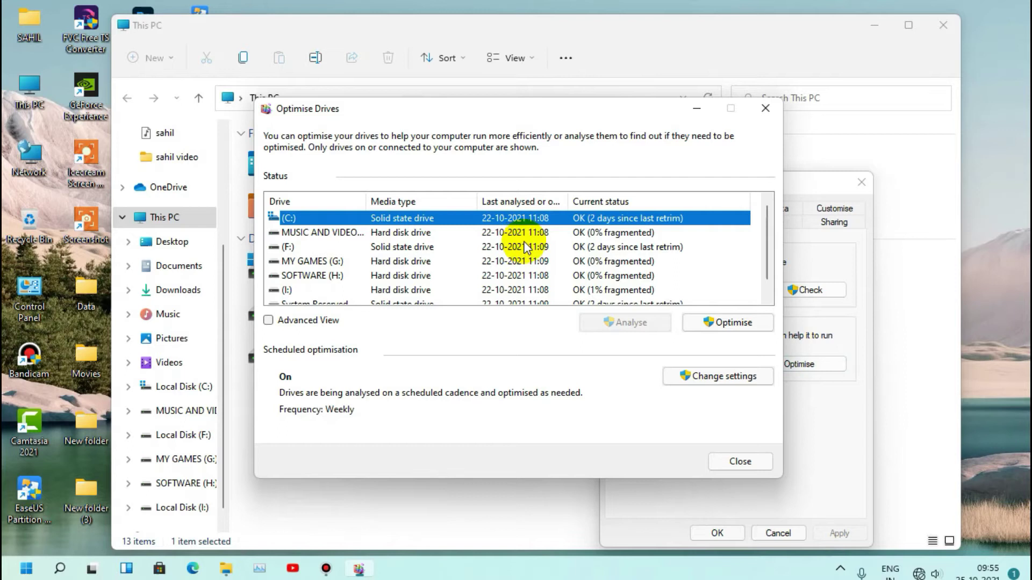
scroll(762, 247, "down", 1)
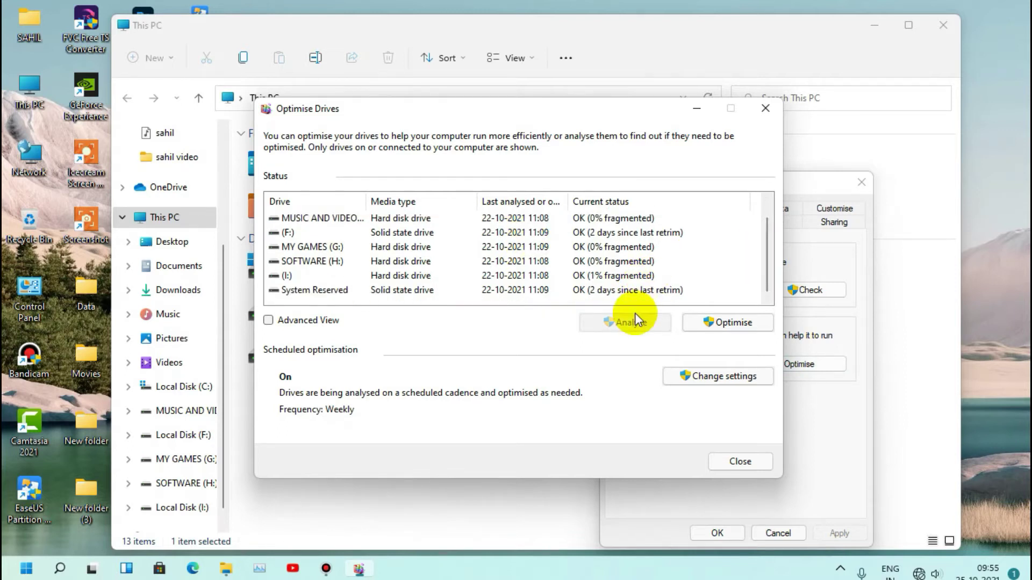
scroll(537, 279, "up", 1)
scroll(511, 264, "down", 1)
scroll(483, 261, "up", 1)
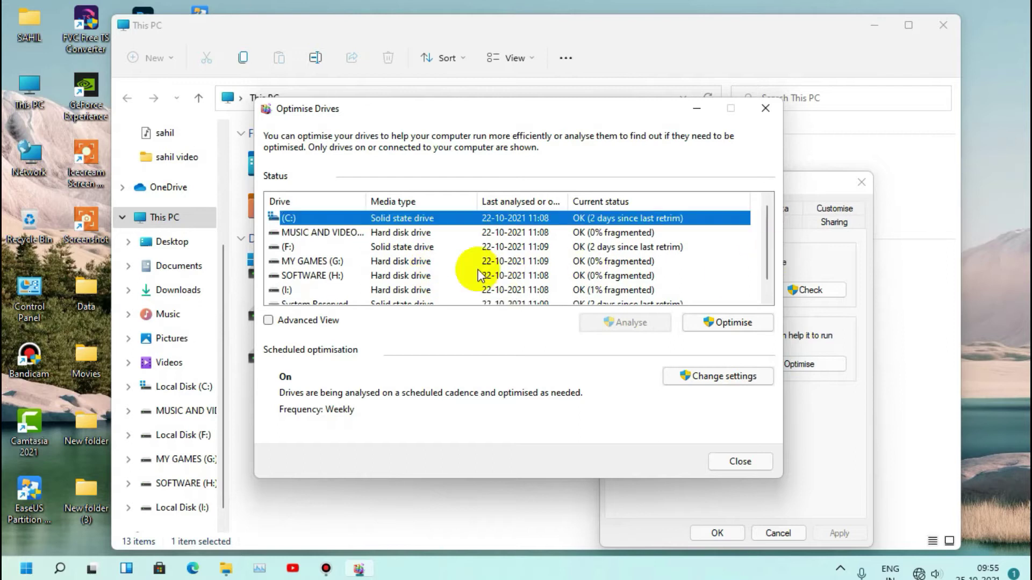
- Optimise the (C:) solid state drive
left_click(509, 249)
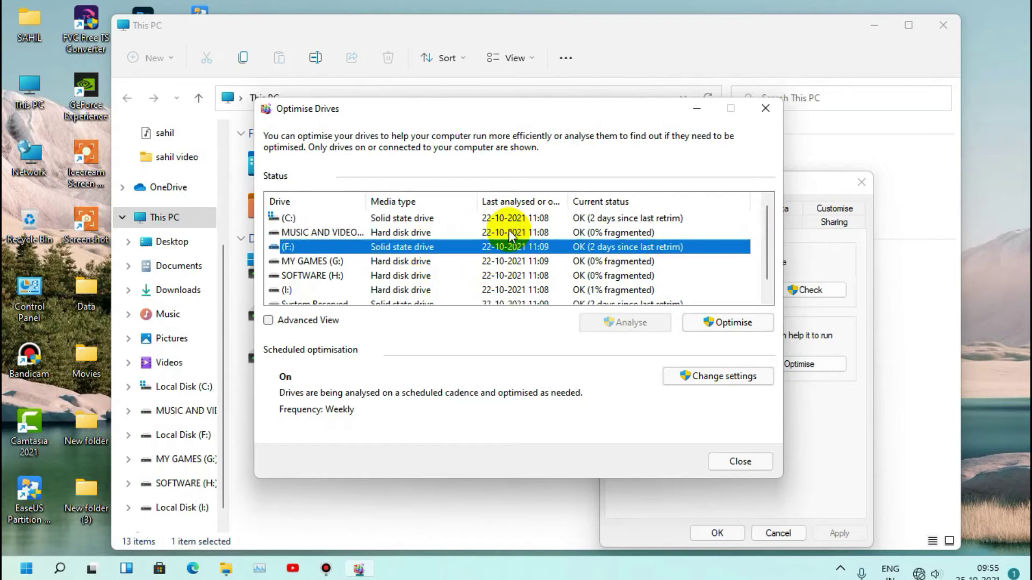
left_click(507, 217)
left_click(517, 232)
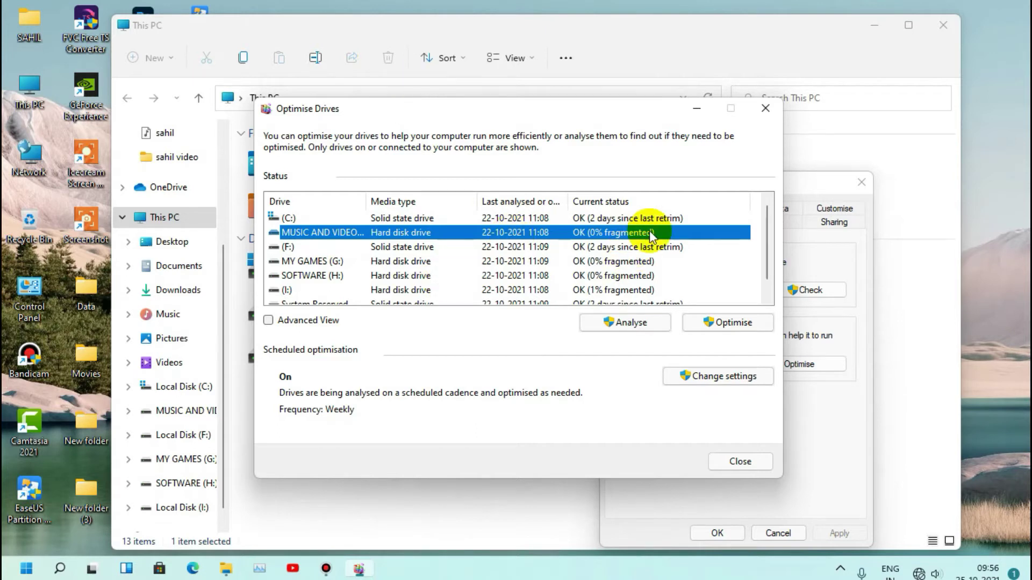
left_click(616, 217)
left_click(628, 246)
left_click(648, 232)
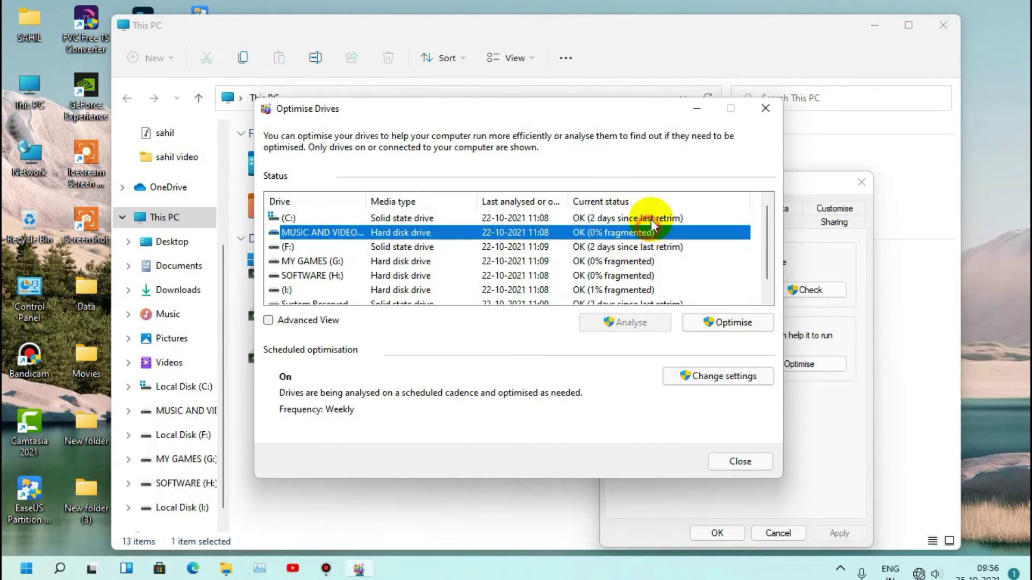
left_click(650, 218)
left_click(705, 323)
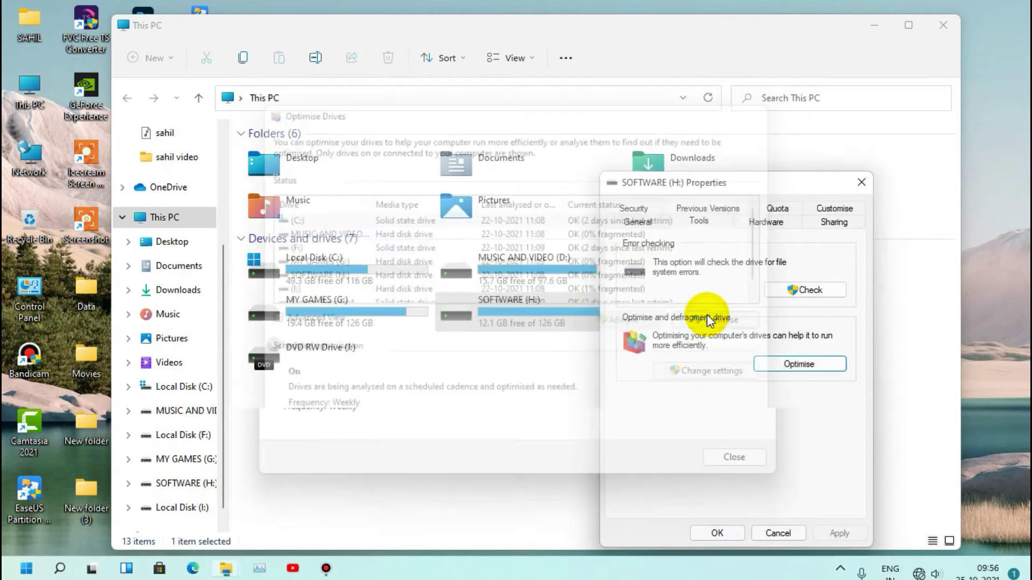
- Optimise the MUSIC AND VIDEO hard disk drive and the (F:) solid state drive
left_click(634, 233)
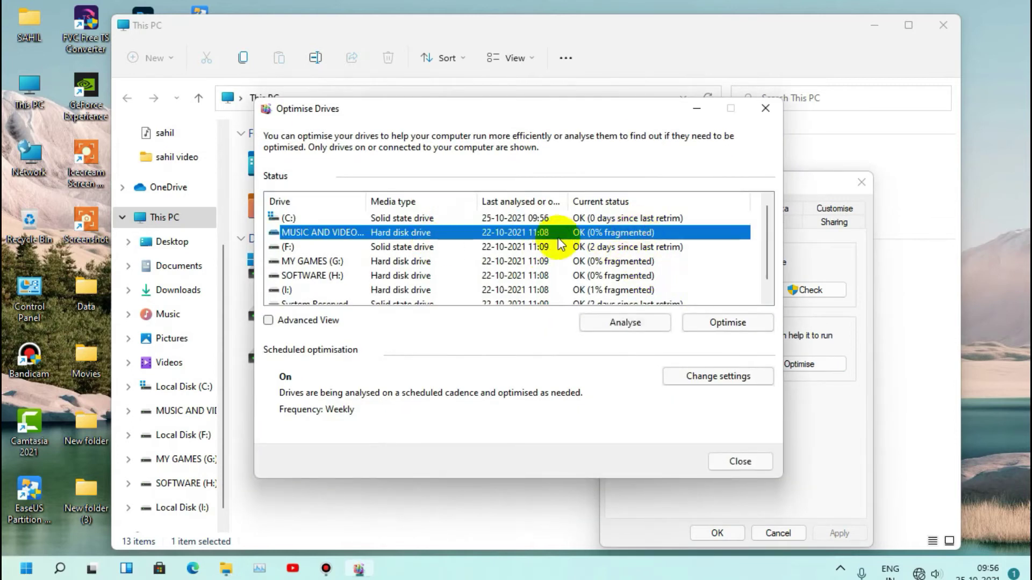
left_click(722, 324)
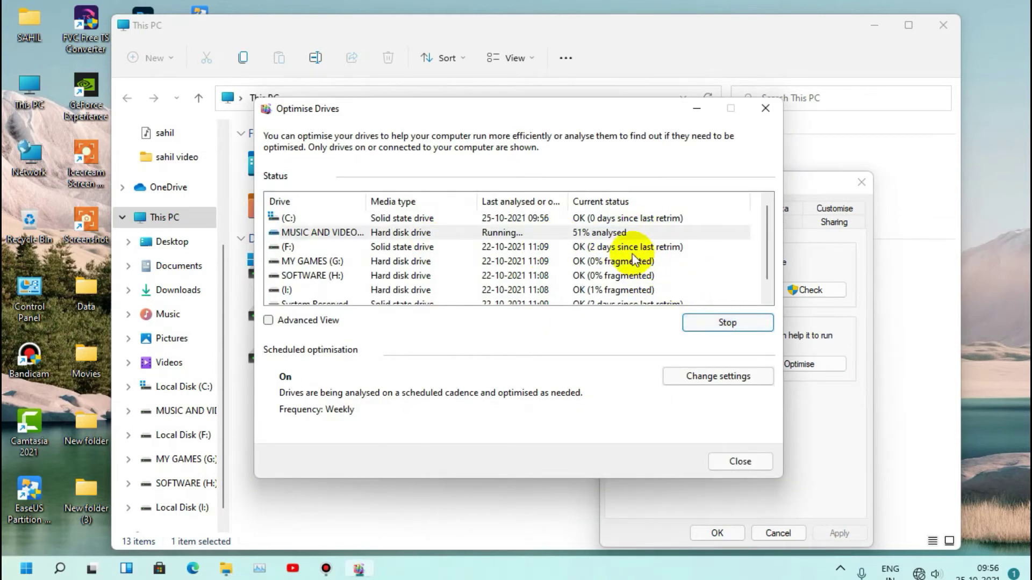
left_click(626, 247)
left_click(707, 322)
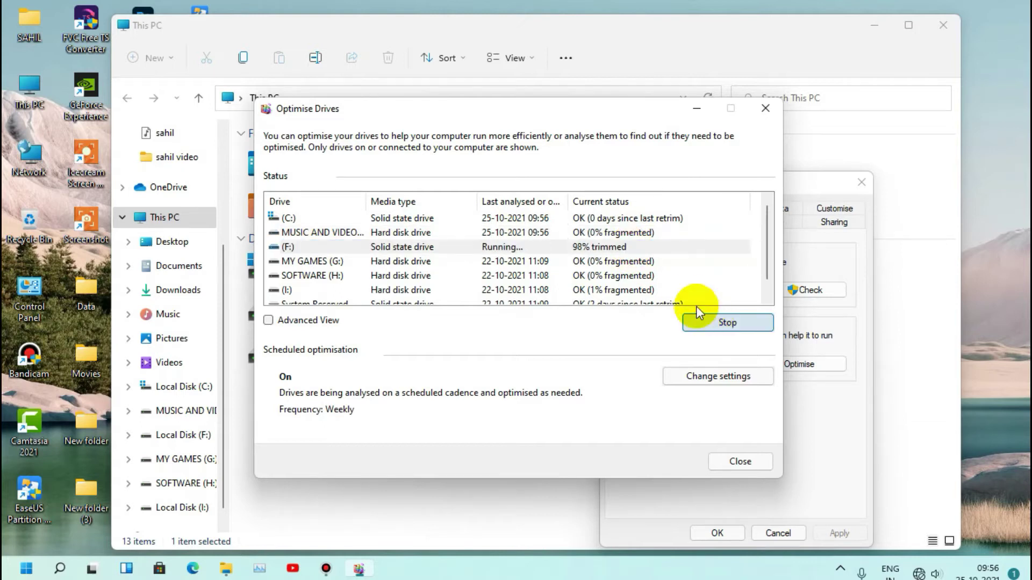
- Optimise the System Reserved partition and the (I:) hard disk drive
scroll(594, 265, "down", 1)
left_click(586, 290)
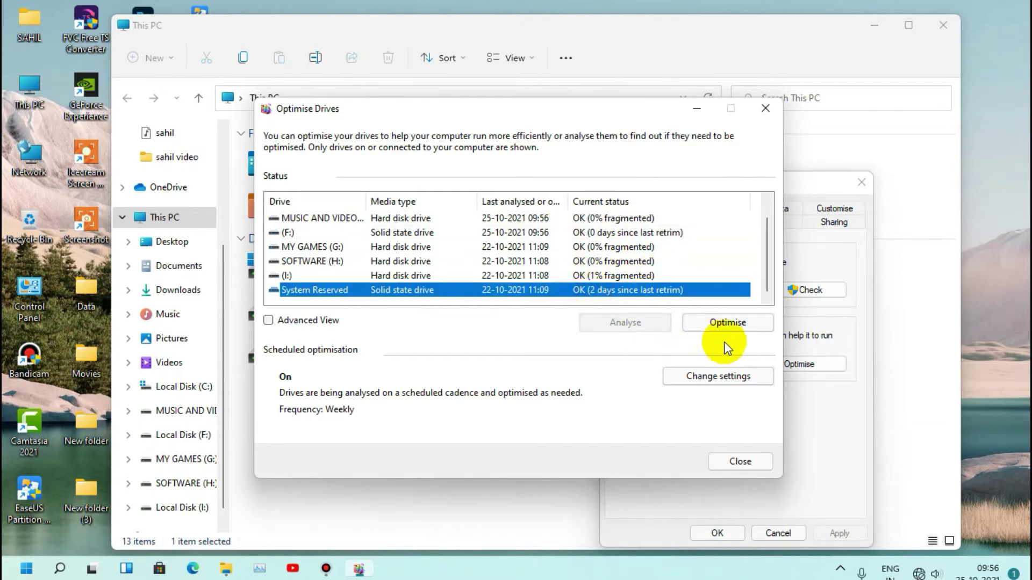
left_click(728, 323)
left_click(593, 276)
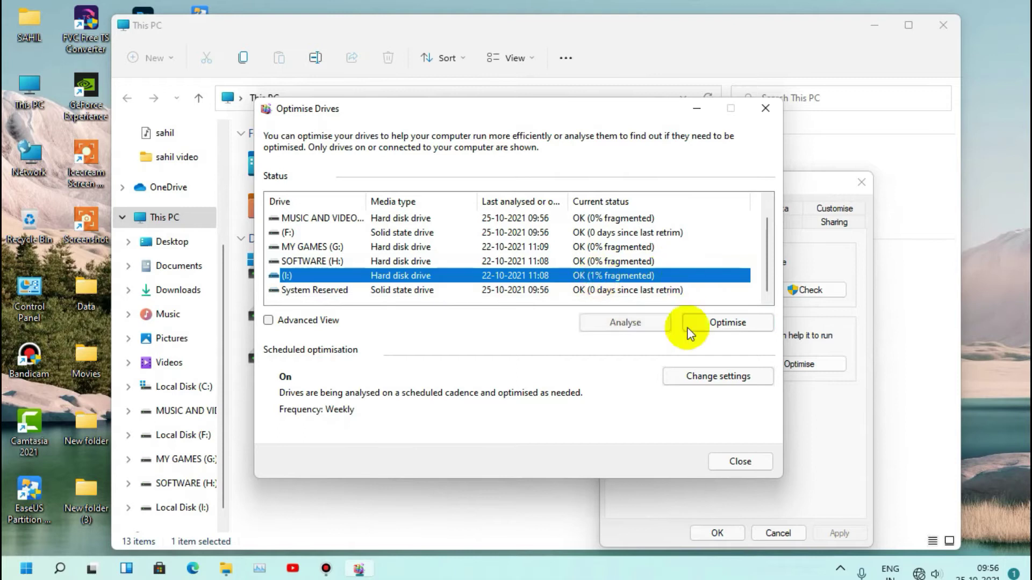
left_click(708, 324)
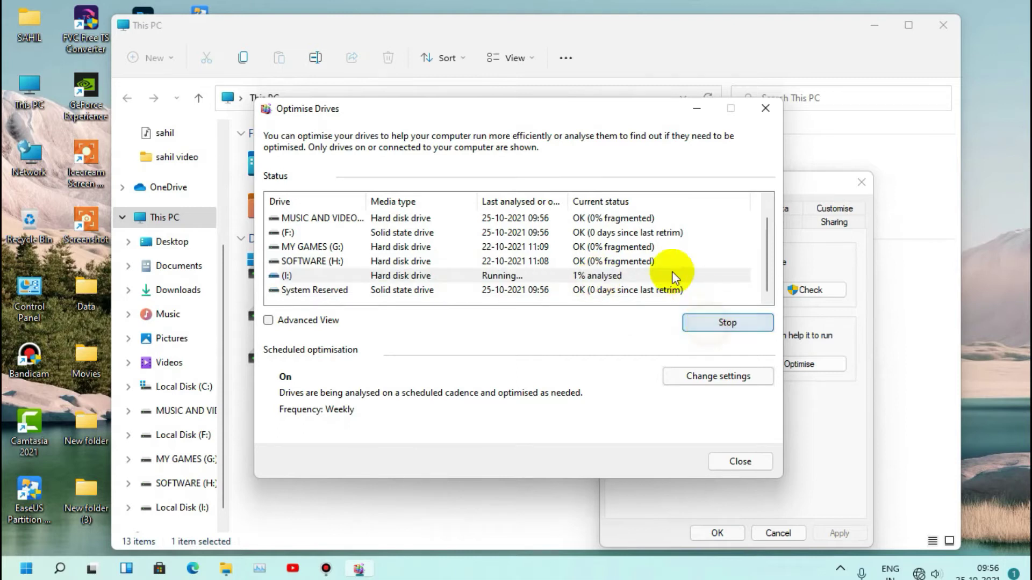
- Close the Optimise Drives tool and cancel out of the SOFTWARE (H:) properties
left_click(647, 233)
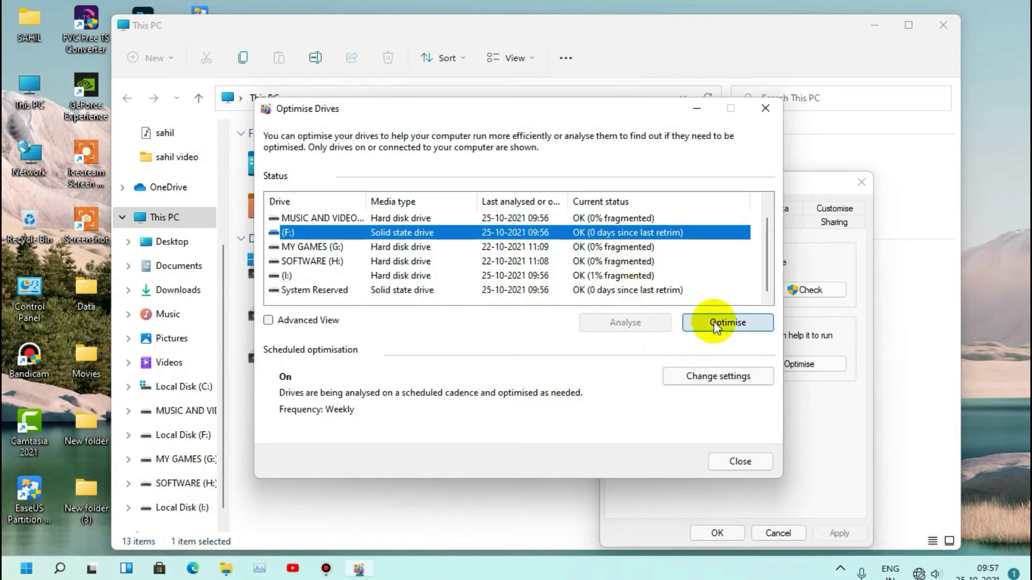
left_click(715, 462)
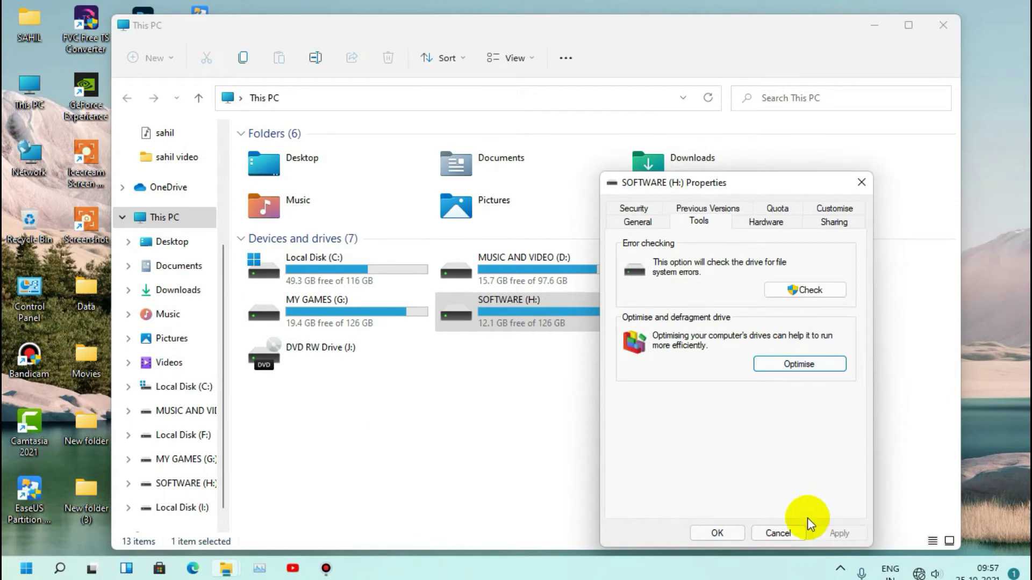
left_click(779, 532)
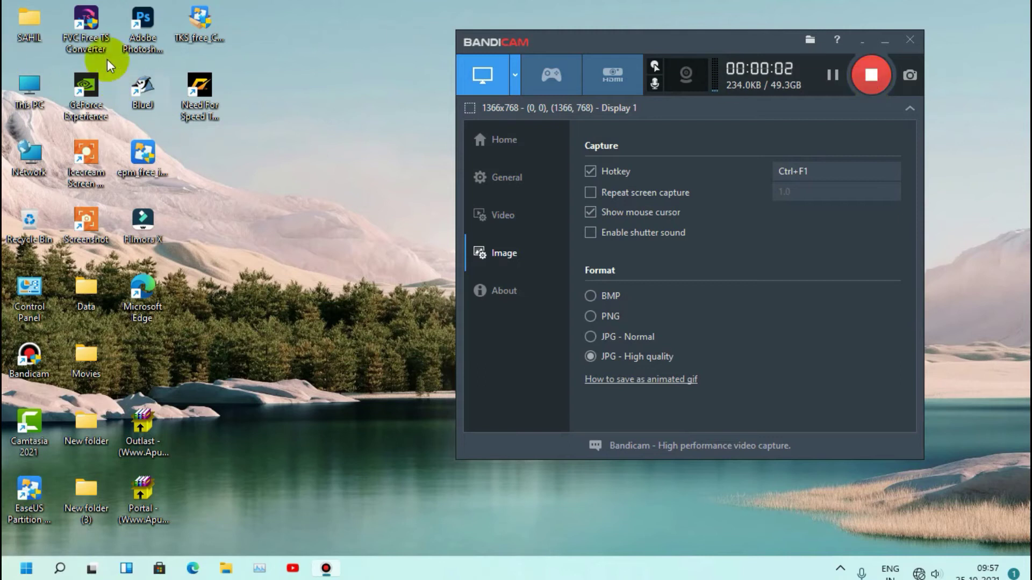
- Open the properties of This PC and look through the system's About page
right_click(30, 97)
right_click(16, 99)
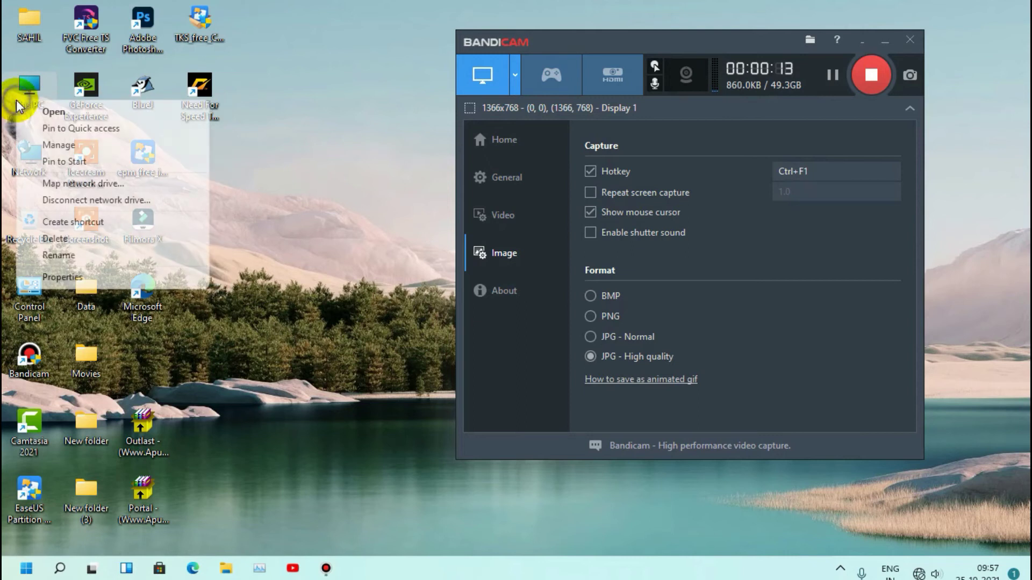
left_click(78, 277)
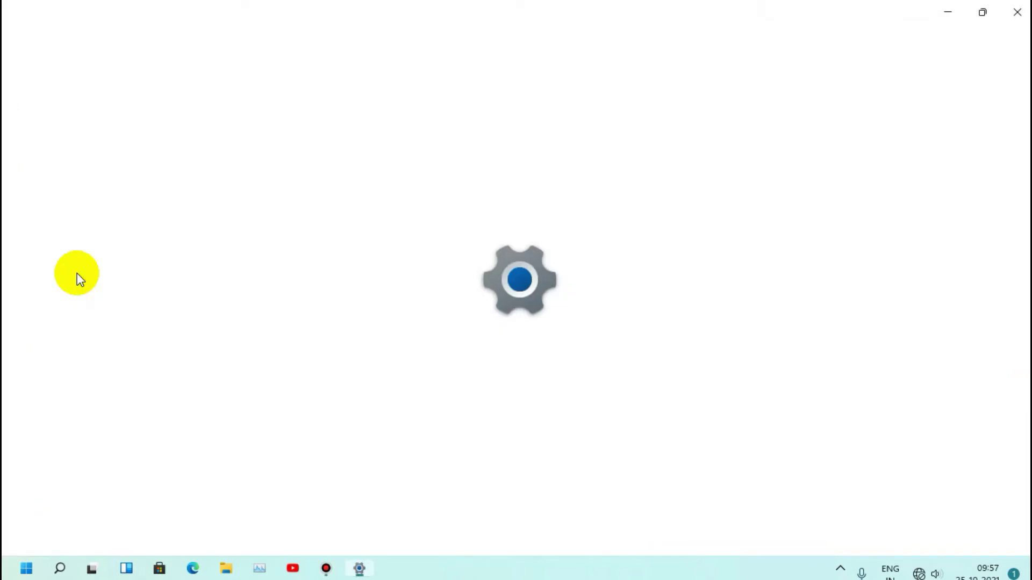
scroll(913, 363, "down", 6)
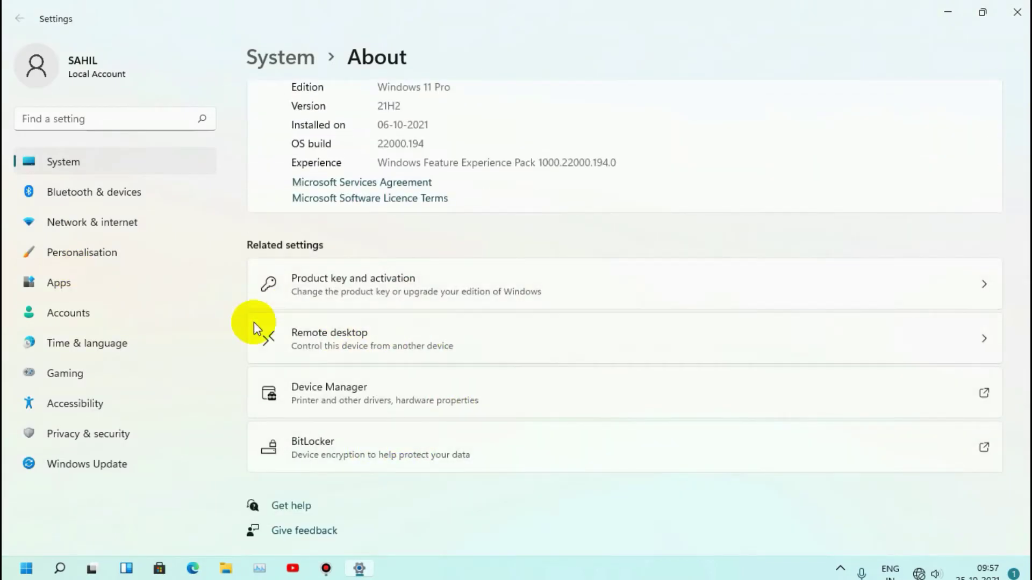
scroll(254, 321, "up", 6)
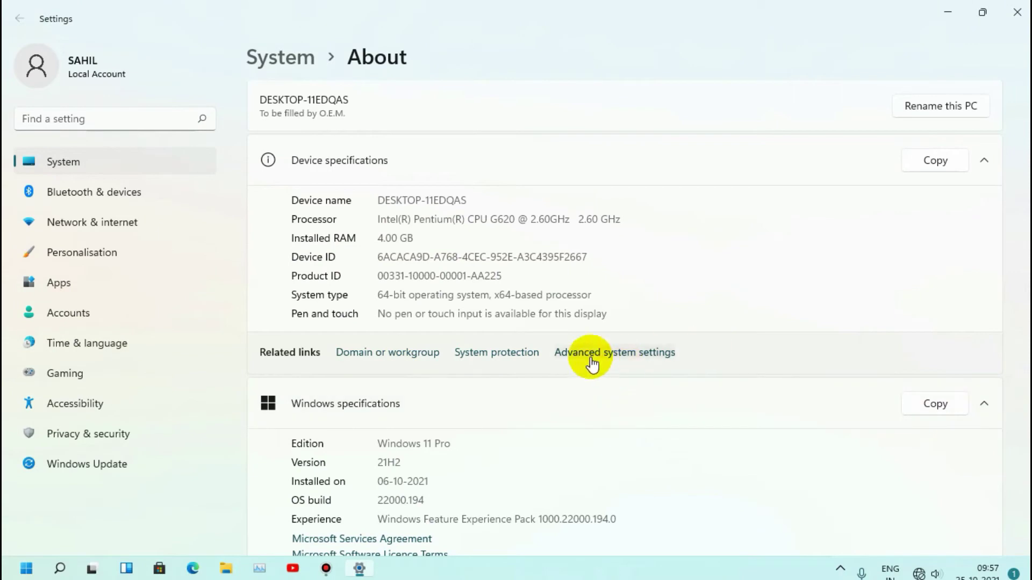
- Set the visual effects in the advanced system performance settings to Adjust for best performance and close System Properties
left_click(651, 356)
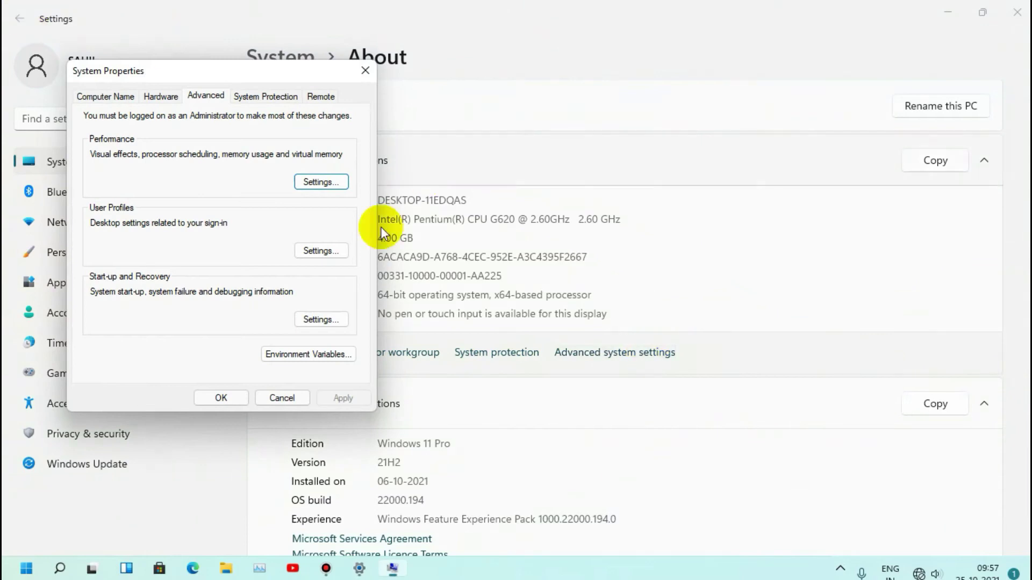
left_click(318, 183)
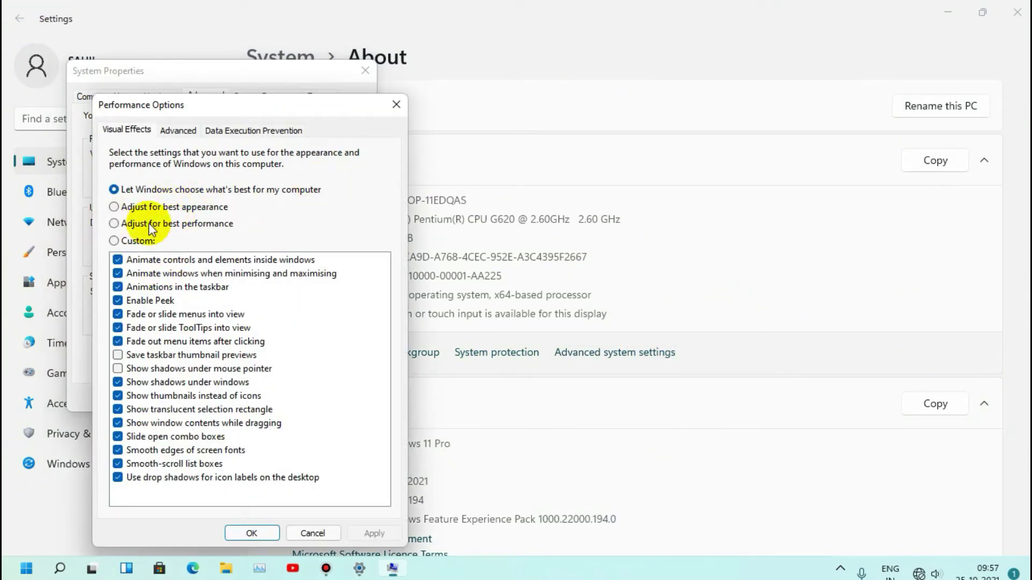
left_click(115, 223)
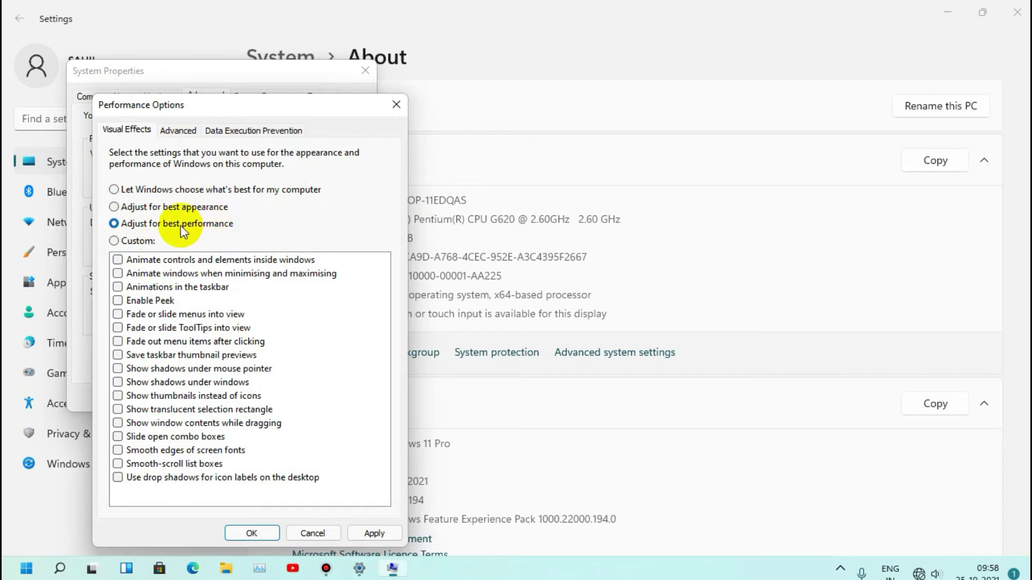
left_click(370, 532)
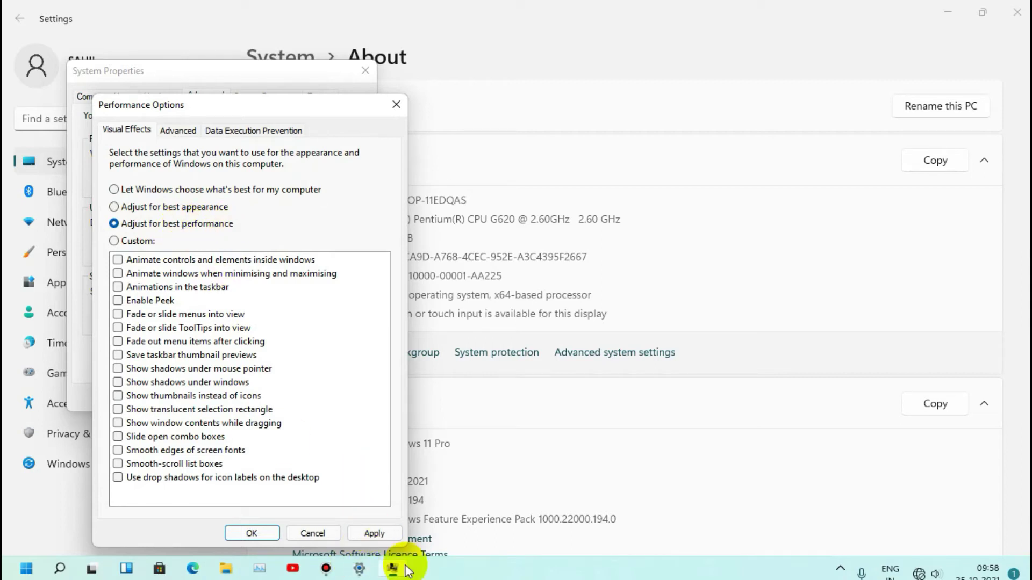
left_click(327, 568)
left_click(327, 569)
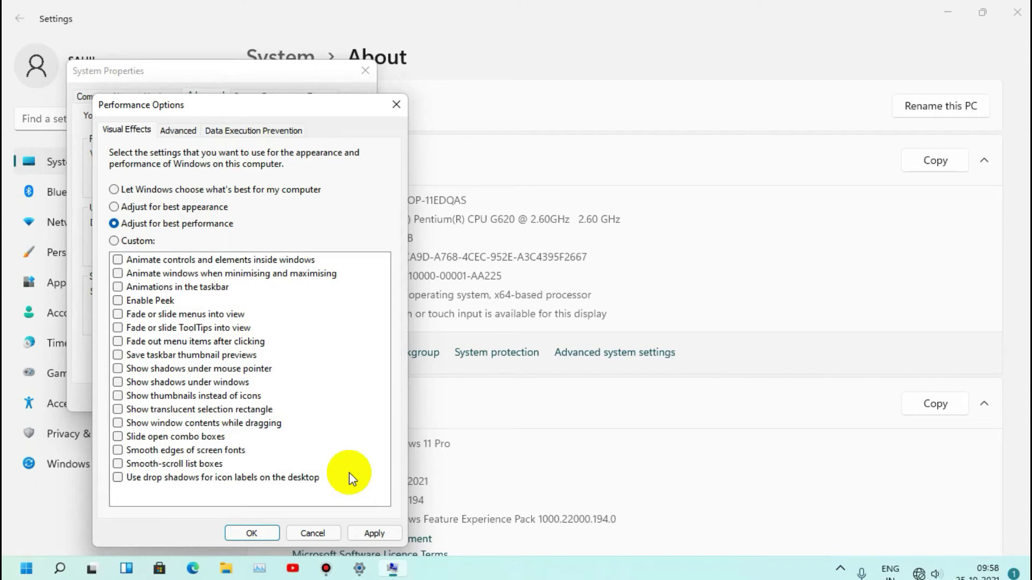
left_click(375, 534)
left_click(254, 534)
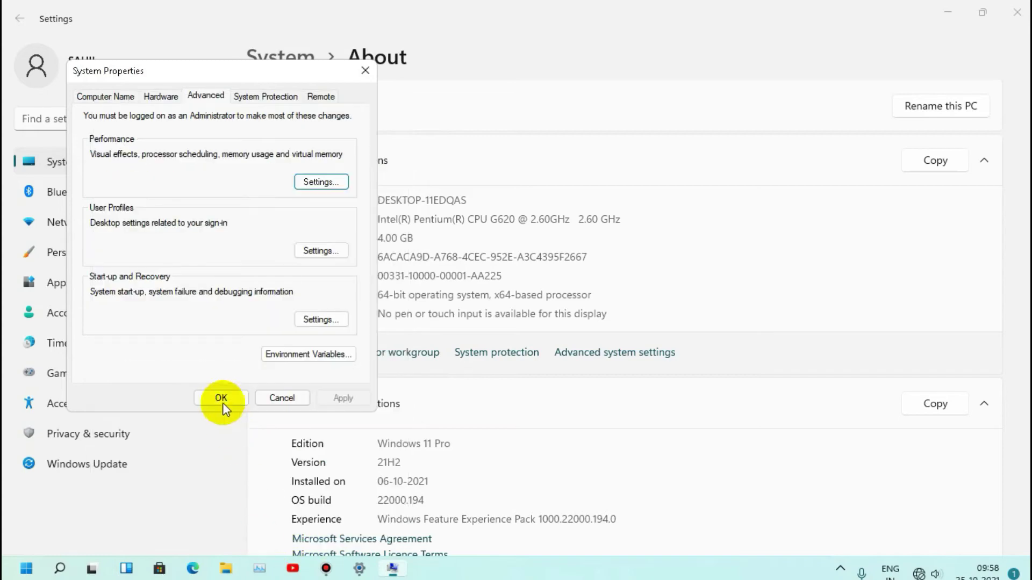
left_click(223, 400)
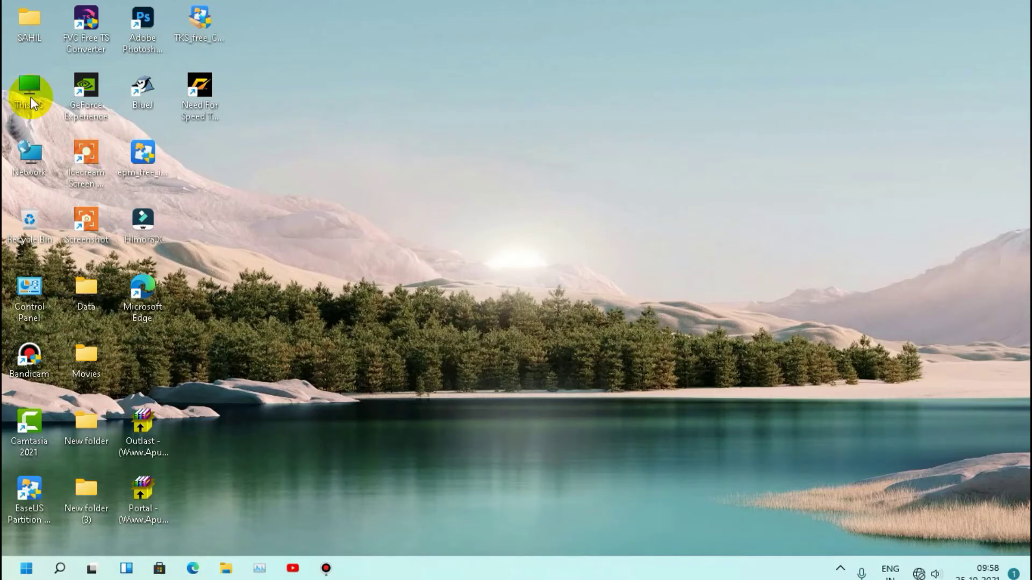
- Open This PC, browse the MUSIC AND VIDEO (D:) drive into the Gajal song folder, and close the window
double_click(11, 85)
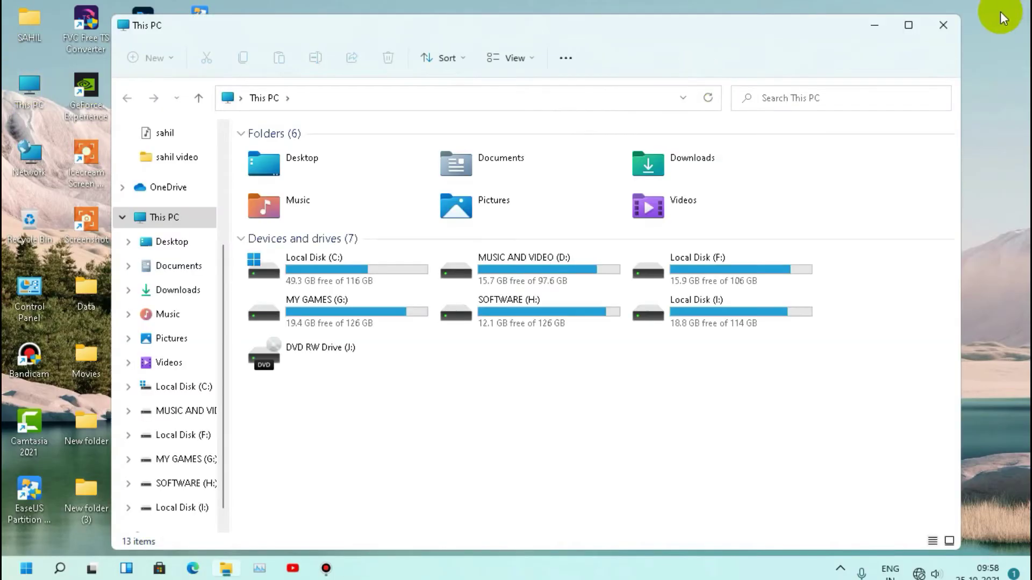
left_click(942, 24)
double_click(26, 87)
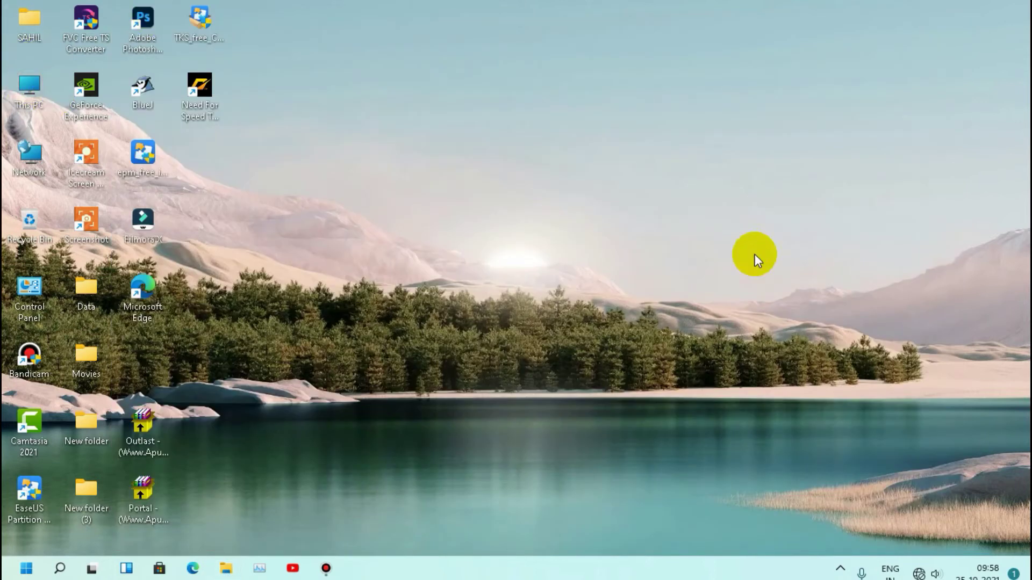
left_click(552, 280)
double_click(552, 279)
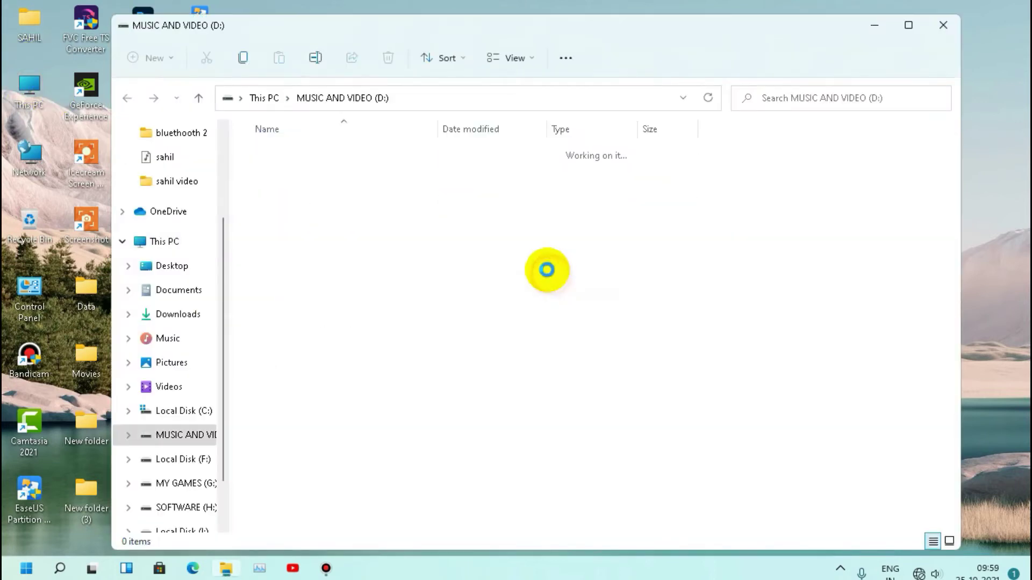
left_click(381, 316)
double_click(381, 316)
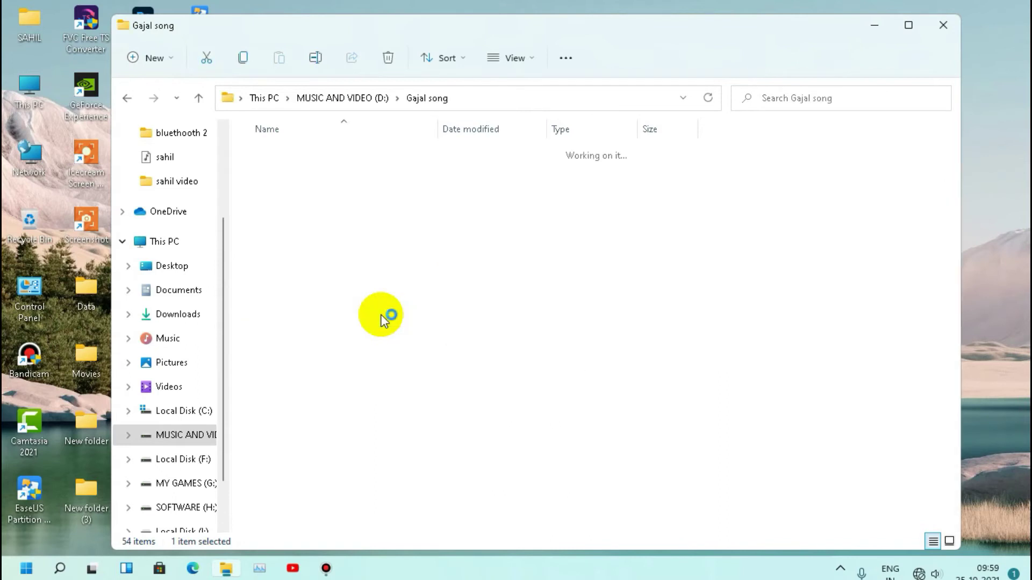
left_click(943, 37)
right_click(414, 250)
left_click(435, 305)
right_click(425, 180)
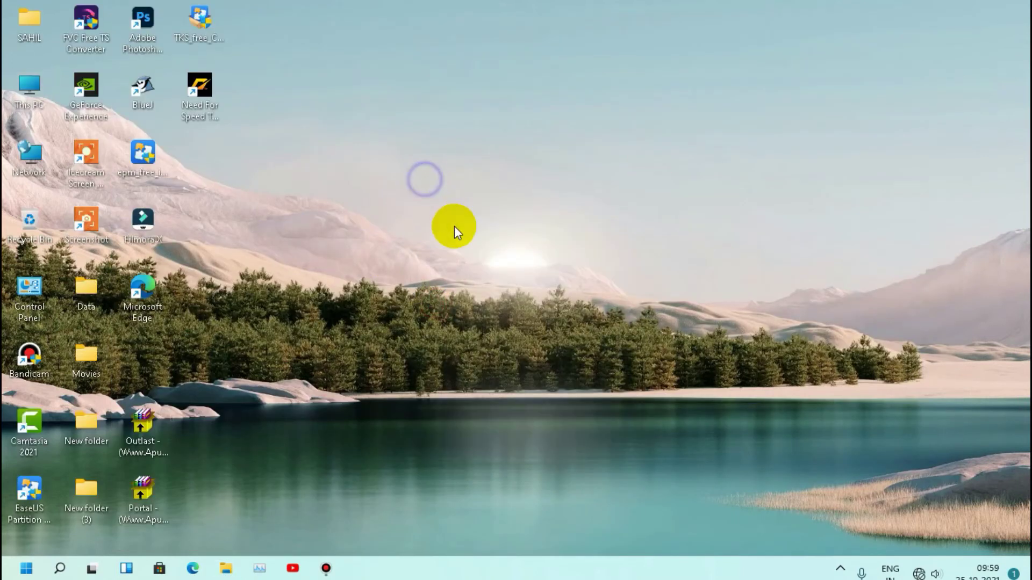
- Set the visual effects in This PC's advanced performance settings to Let Windows choose what's best for my computer, then close all settings windows
left_click(39, 95)
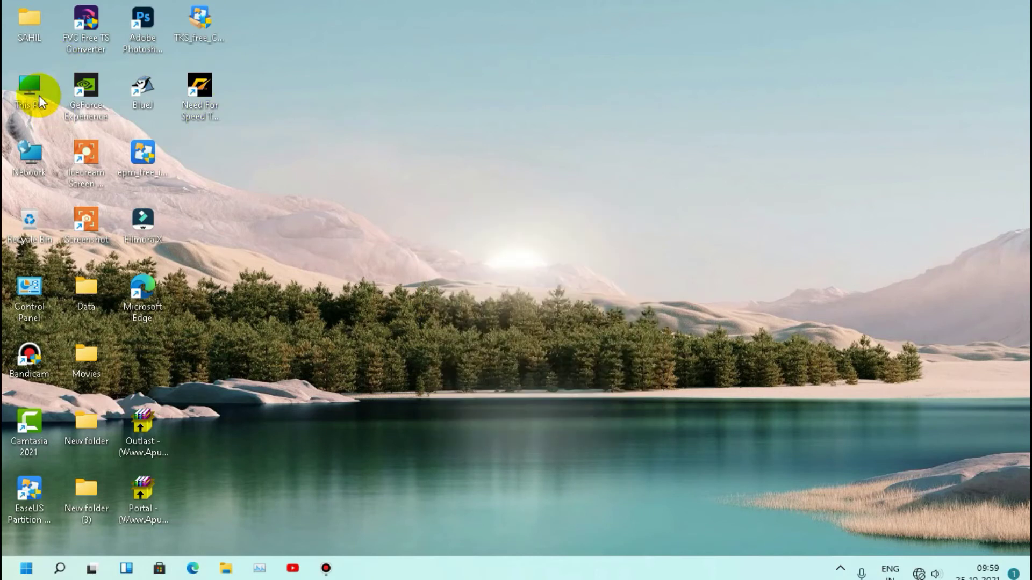
right_click(38, 95)
left_click(95, 278)
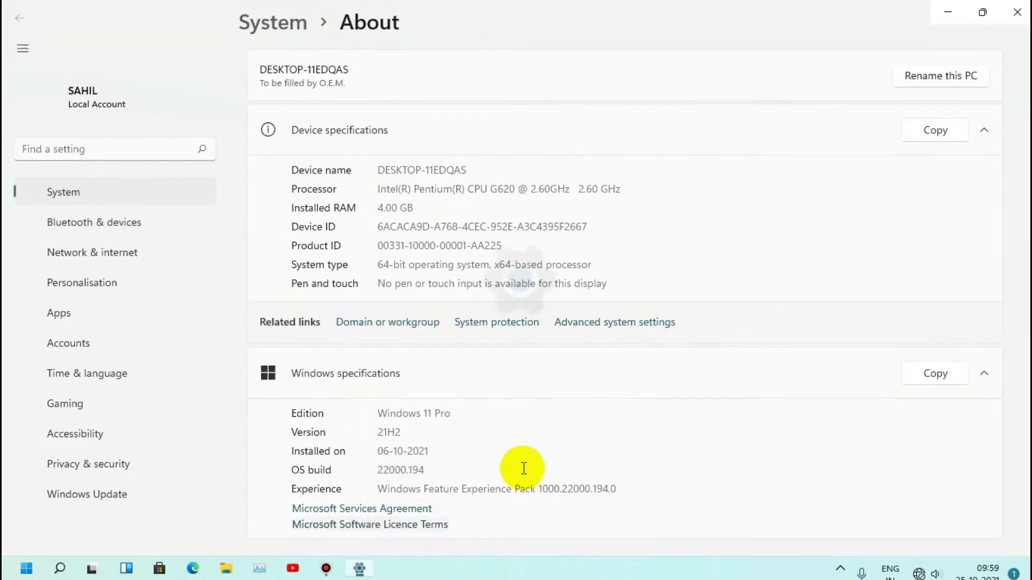
left_click(620, 358)
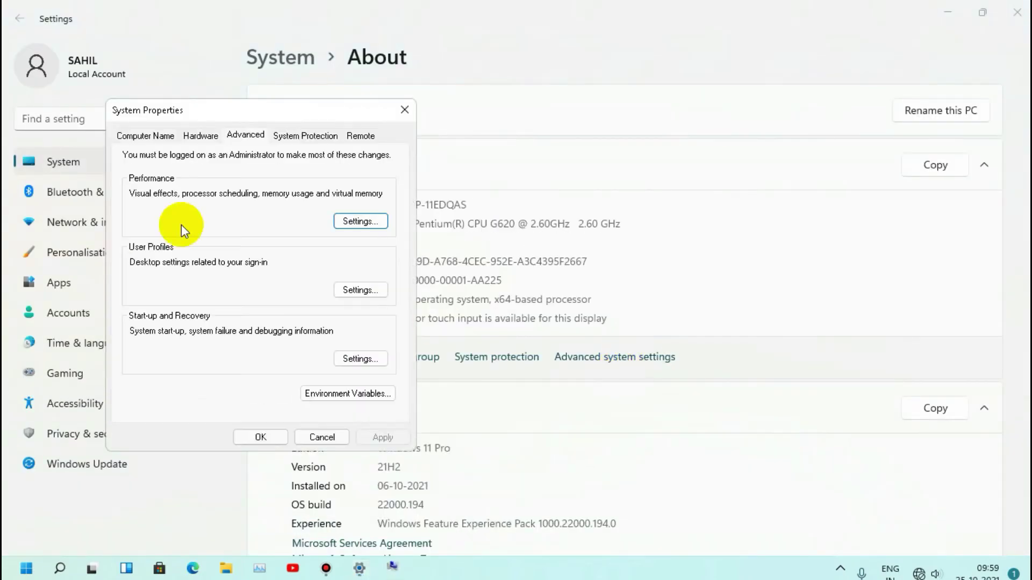
left_click(360, 221)
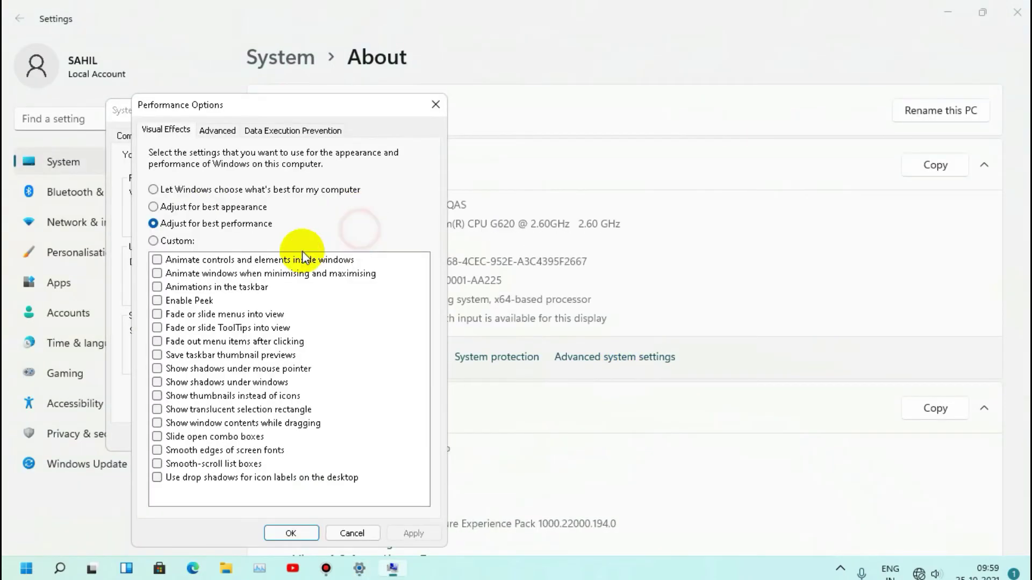
left_click(203, 207)
left_click(215, 192)
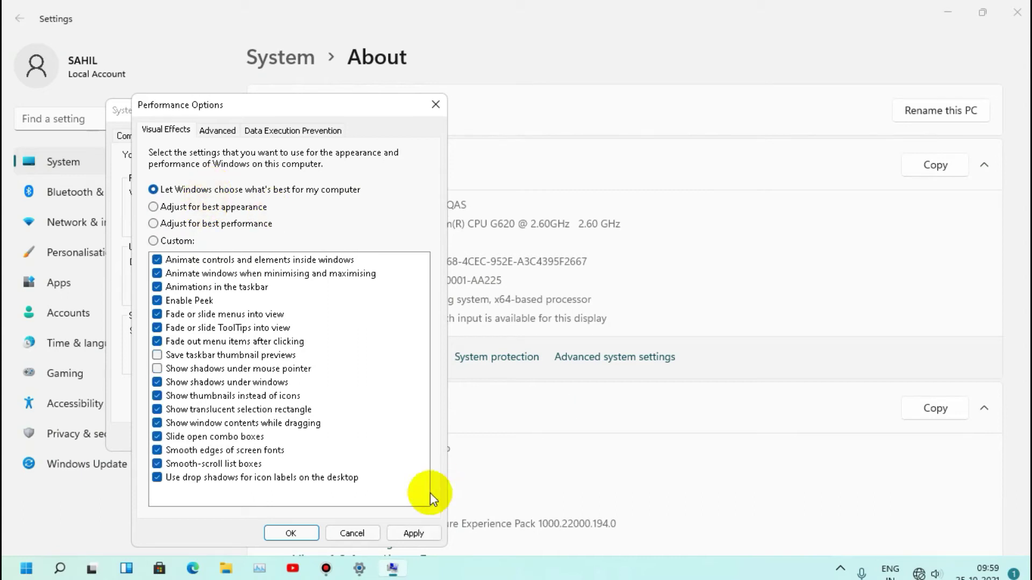
left_click(414, 534)
left_click(292, 533)
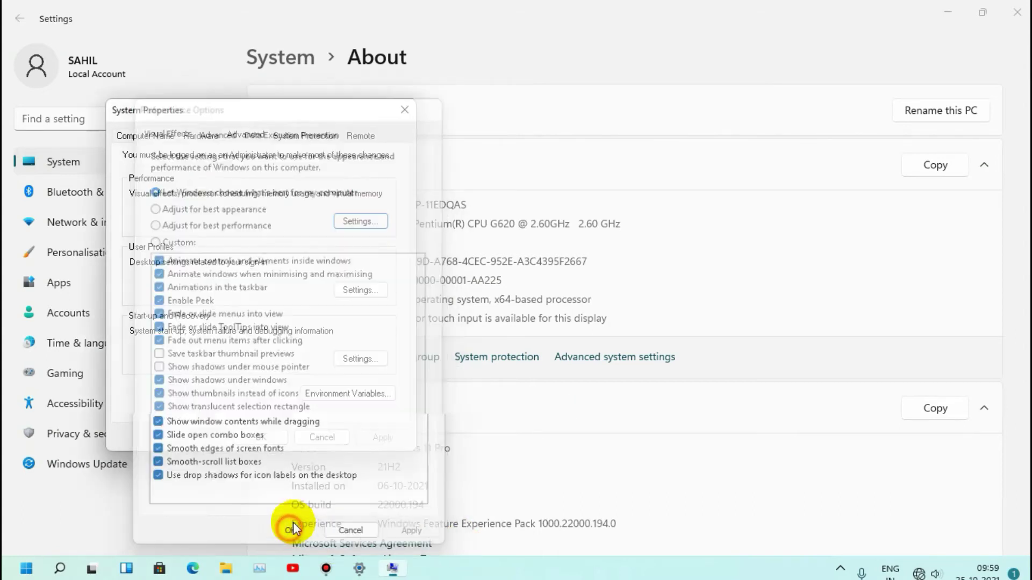
left_click(272, 433)
key("alt+F4")
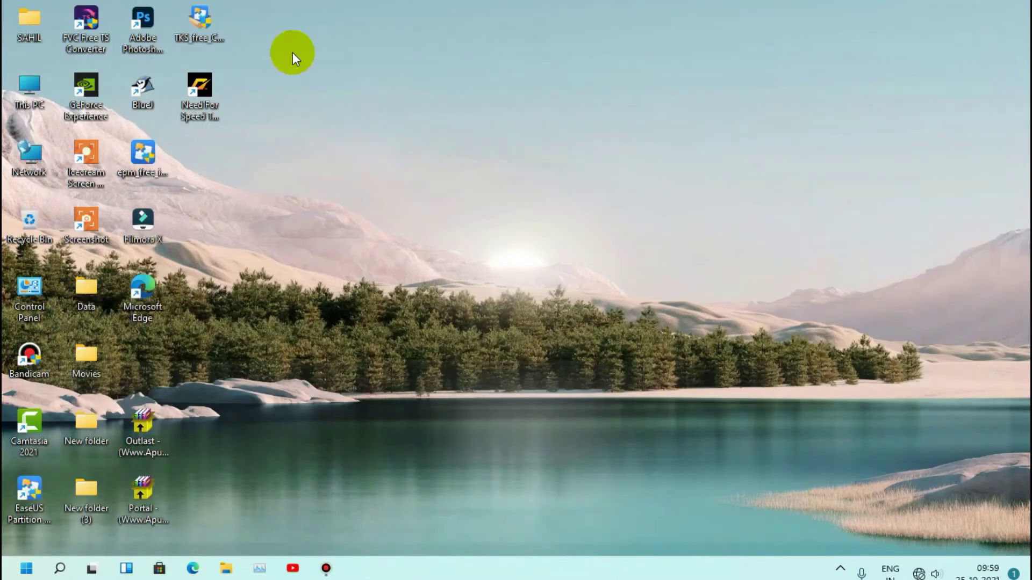
- Open the This PC window and close it again, and dismiss the Bandicam recorder window
double_click(40, 76)
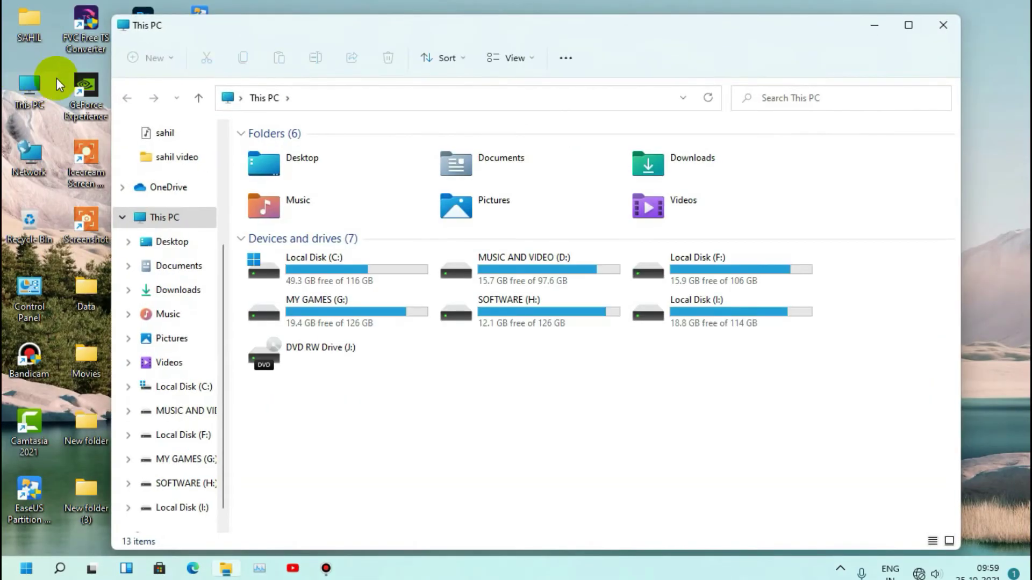
left_click(942, 33)
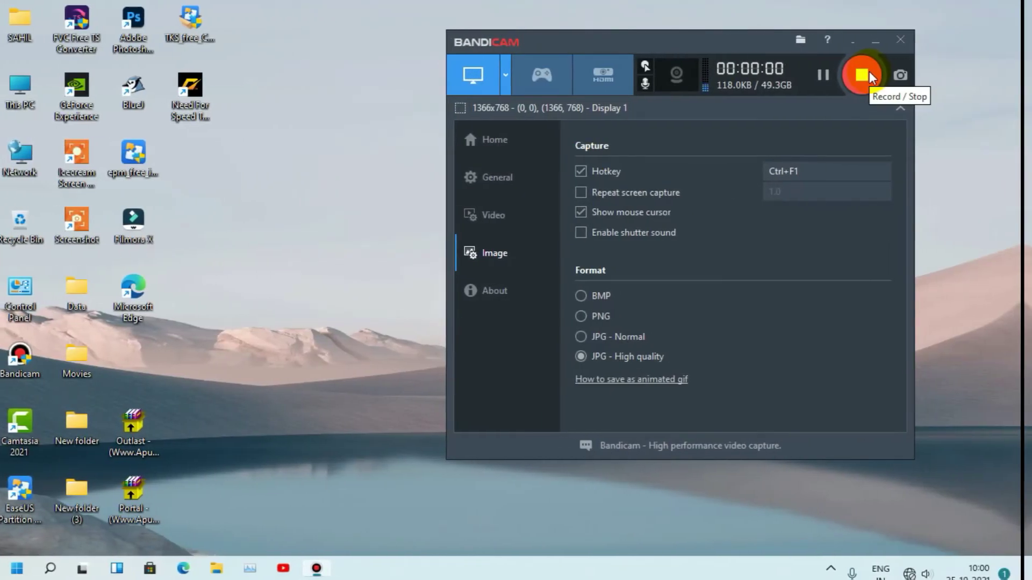
left_click(955, 75)
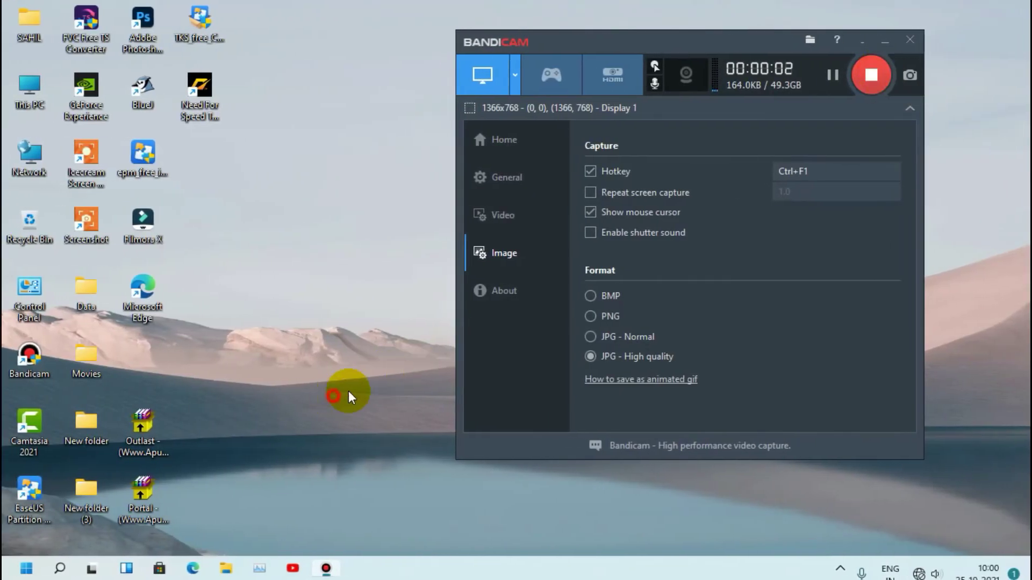
left_click(894, 39)
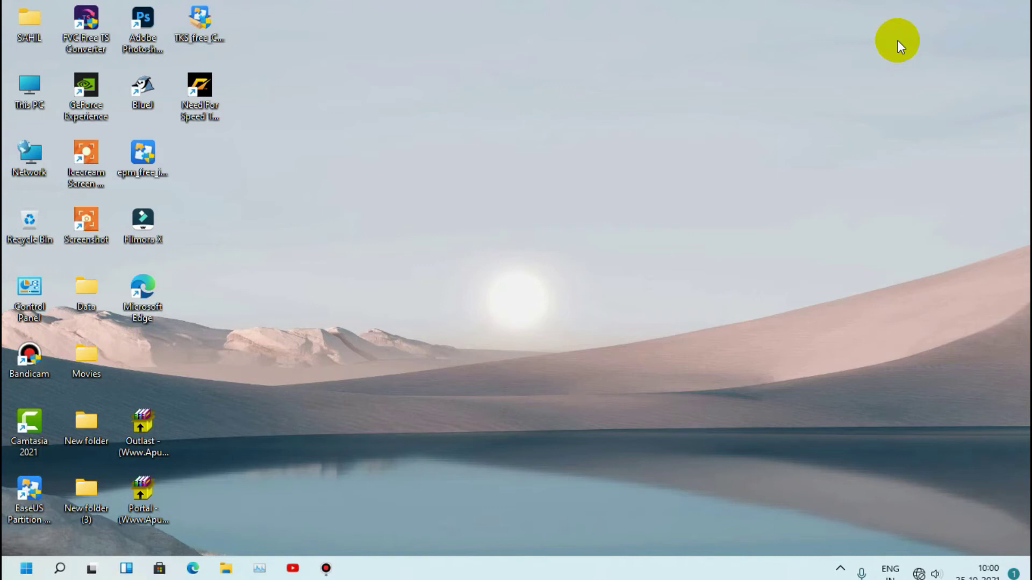
- Search Windows for "run" and open the Run app
key("super+r")
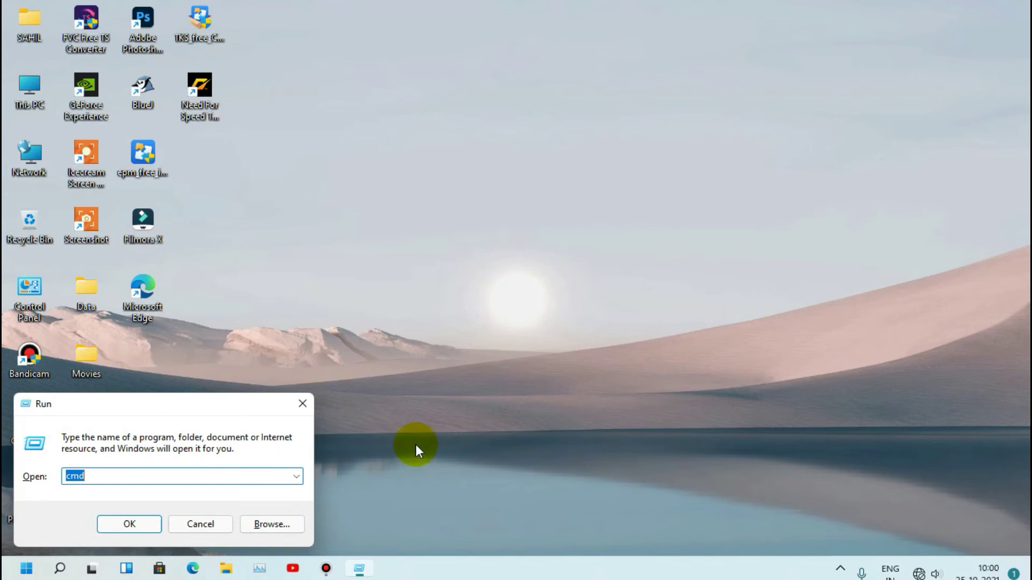
left_click(201, 524)
left_click(59, 568)
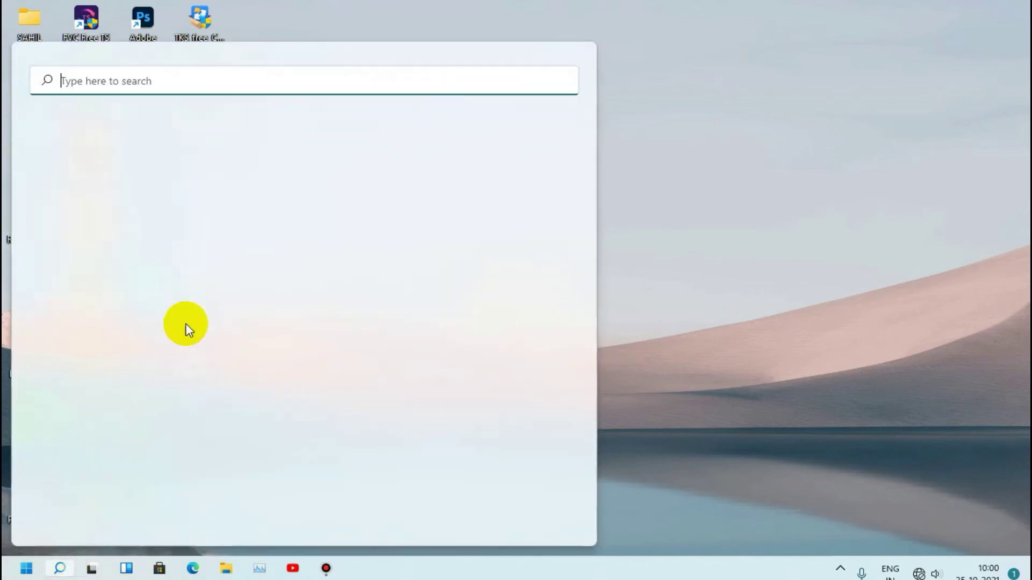
type("erun")
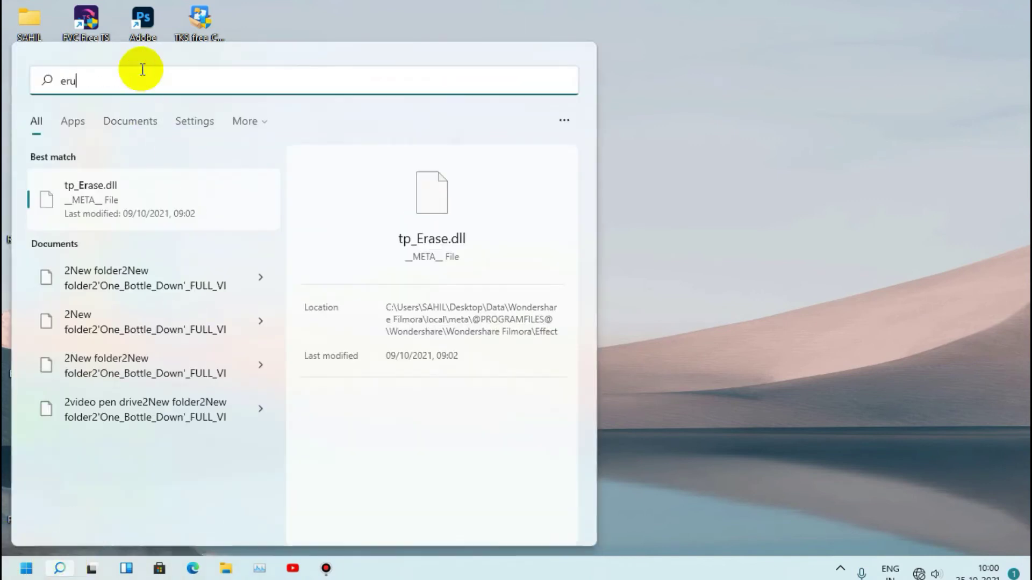
key("BackSpace")
key("BackSpace")
key("BackSpace")
key("BackSpace")
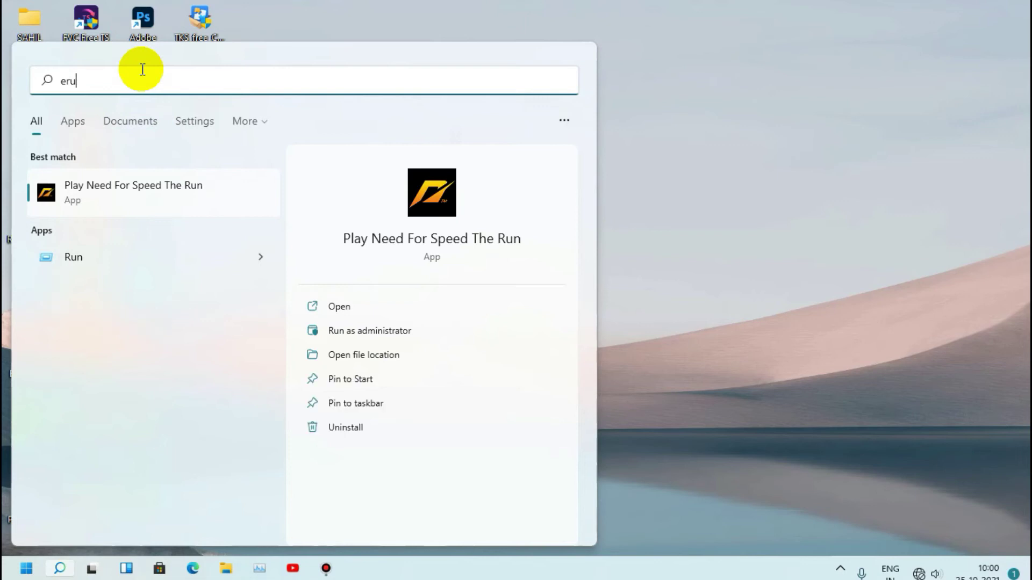
type("run")
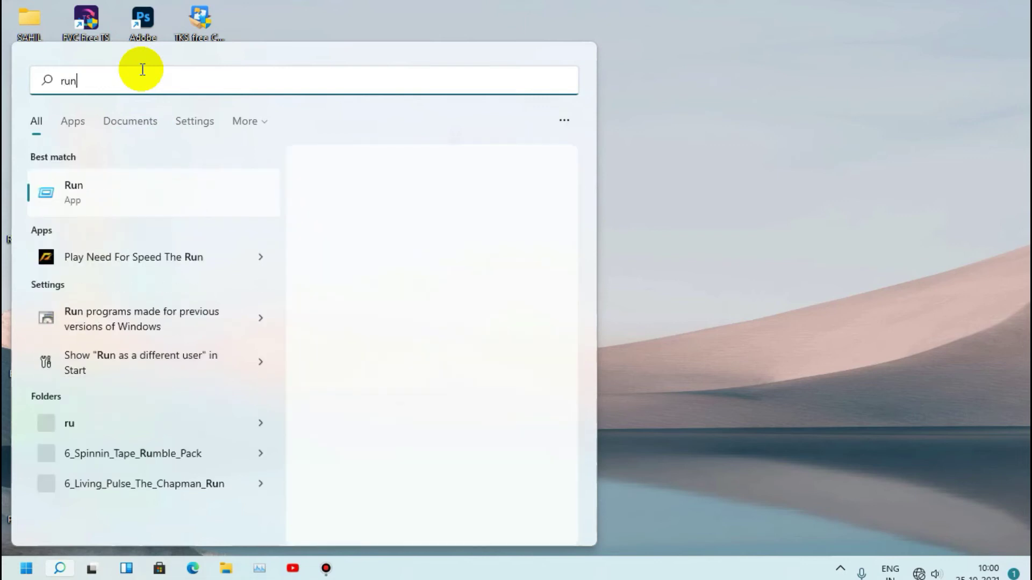
left_click(89, 192)
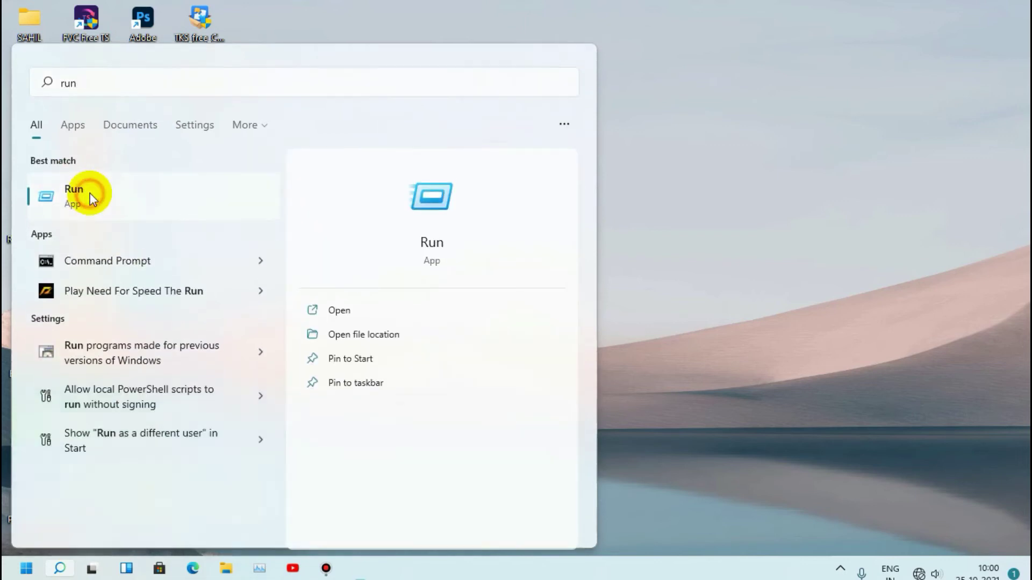
- Open the Windows Temp folder by running "temp", and grant permanent access to it
key("BackSpace")
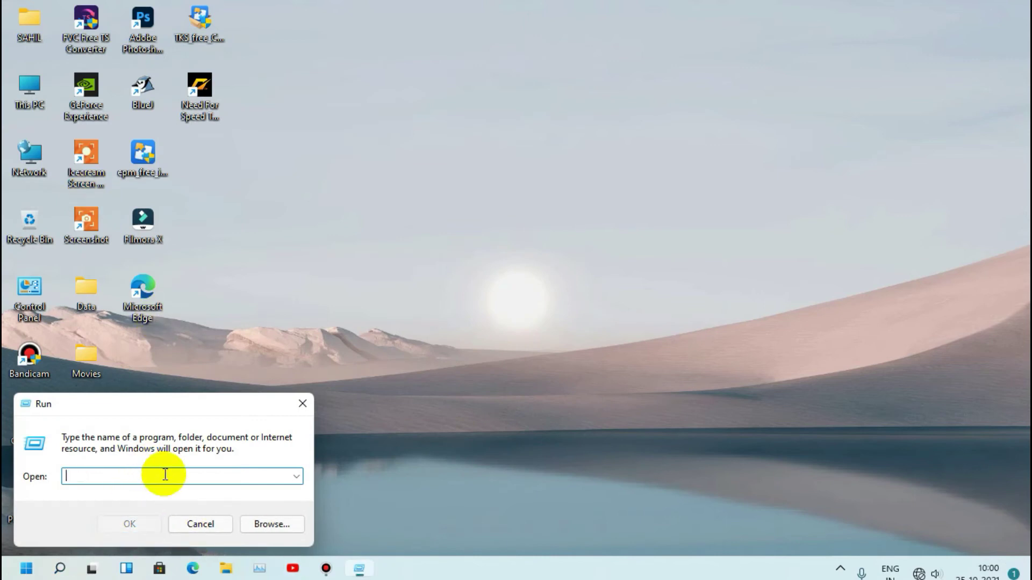
type("temp")
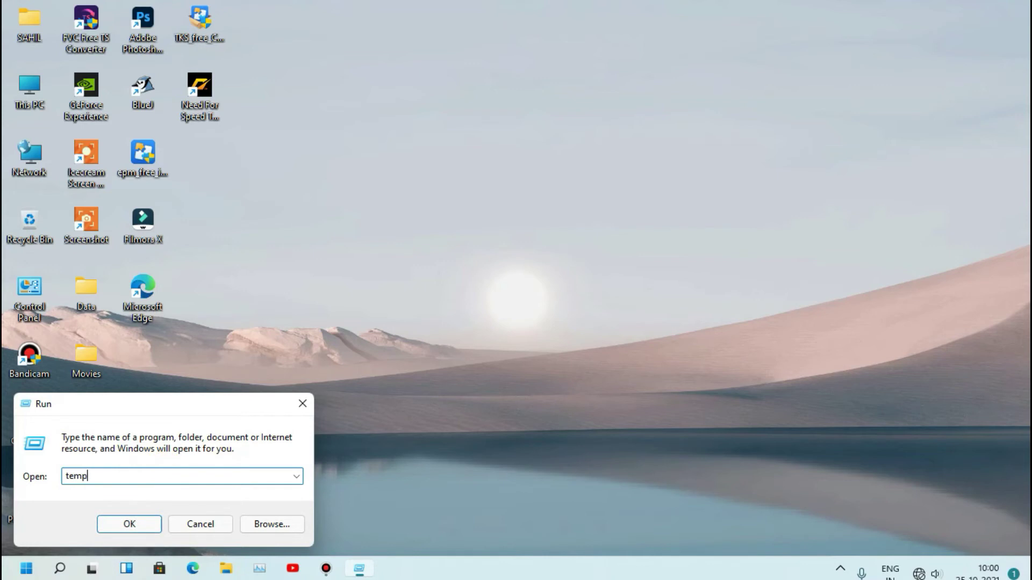
key("Return")
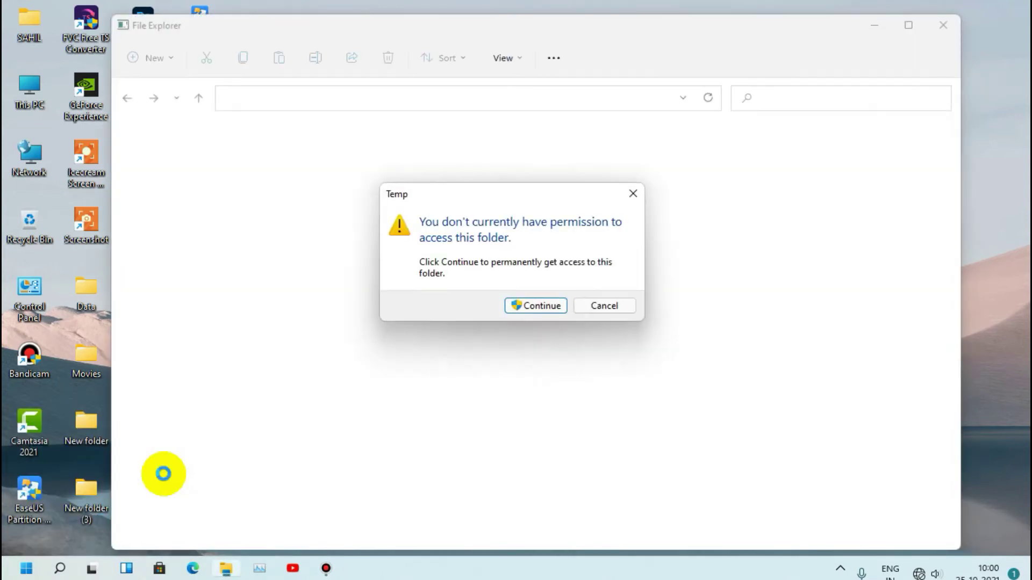
left_click(540, 306)
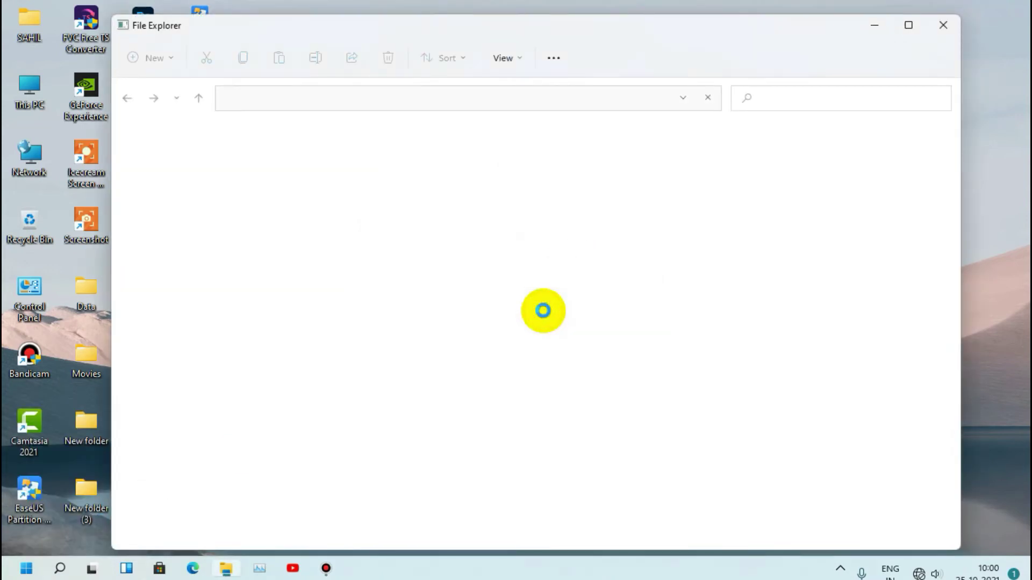
- Delete all items in the Windows Temp folder and close the folder window
key("ctrl+a")
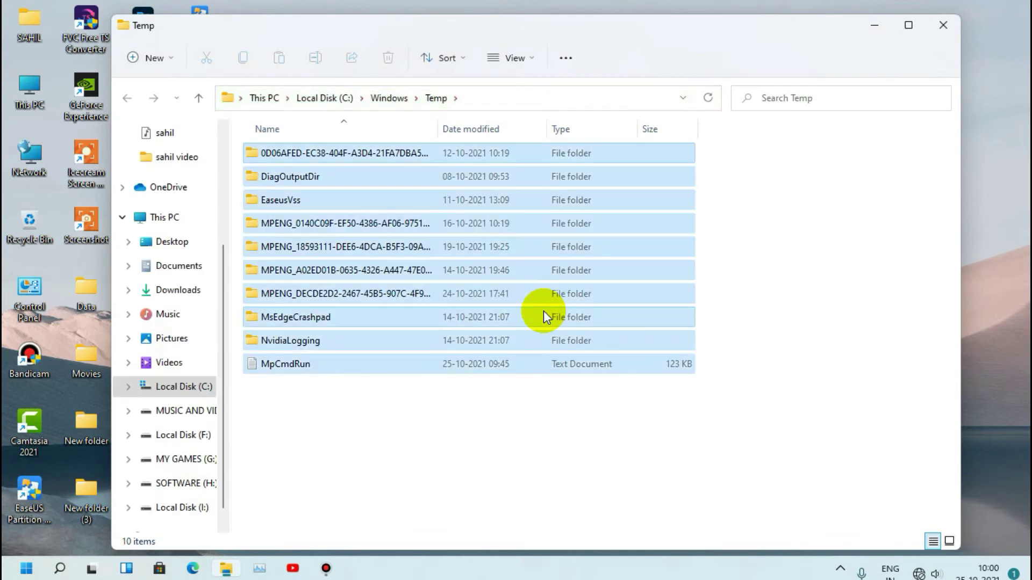
key("Delete")
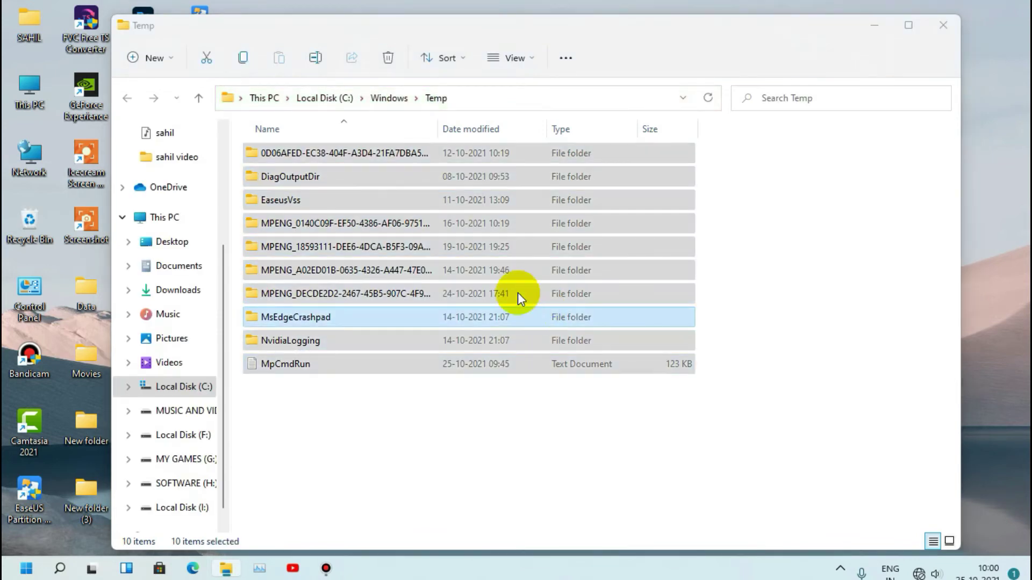
left_click(943, 24)
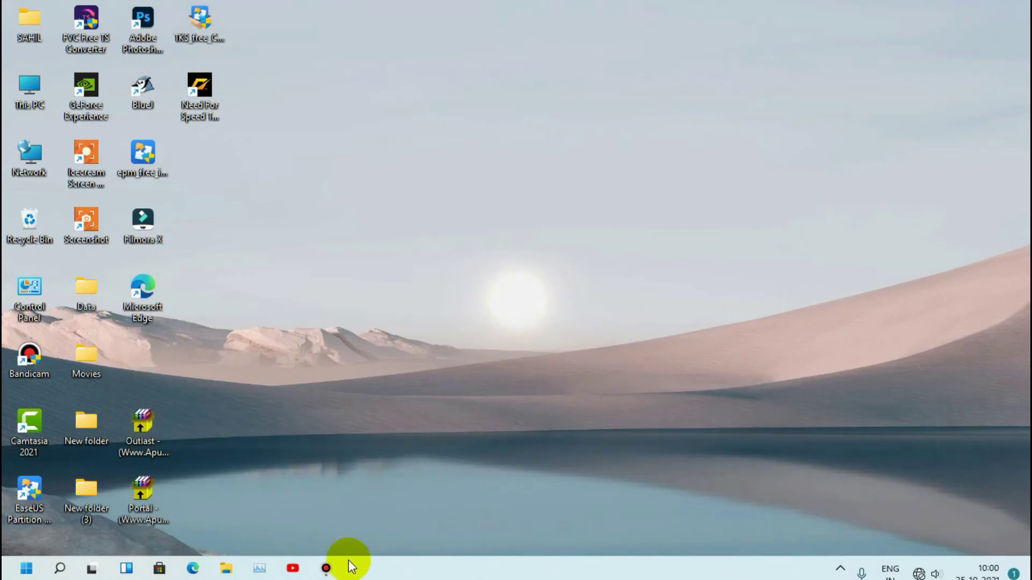
left_click(336, 572)
left_click(339, 570)
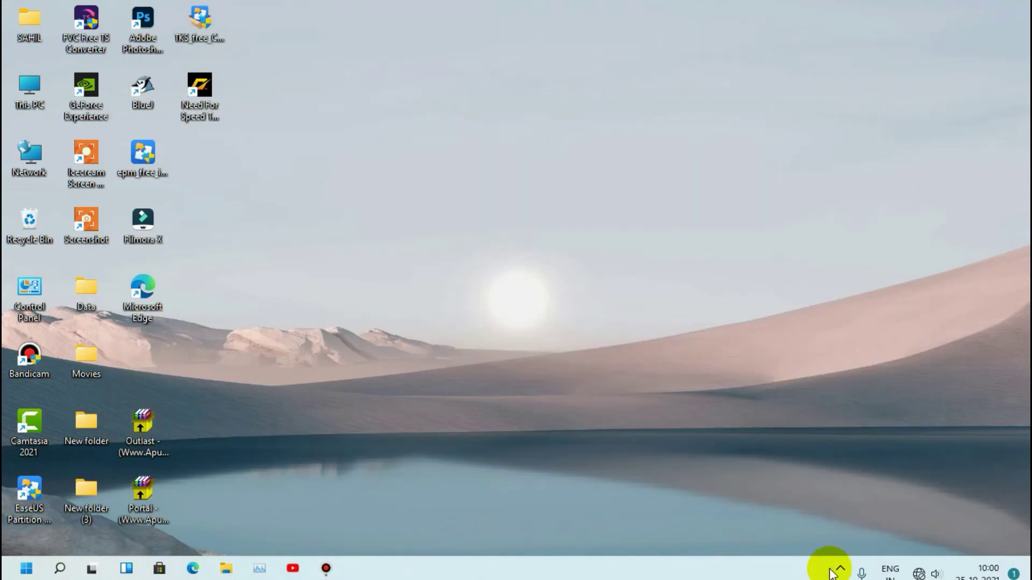
- Open the user's local Temp folder by running "%temp%" from the Run dialog
key("super+r")
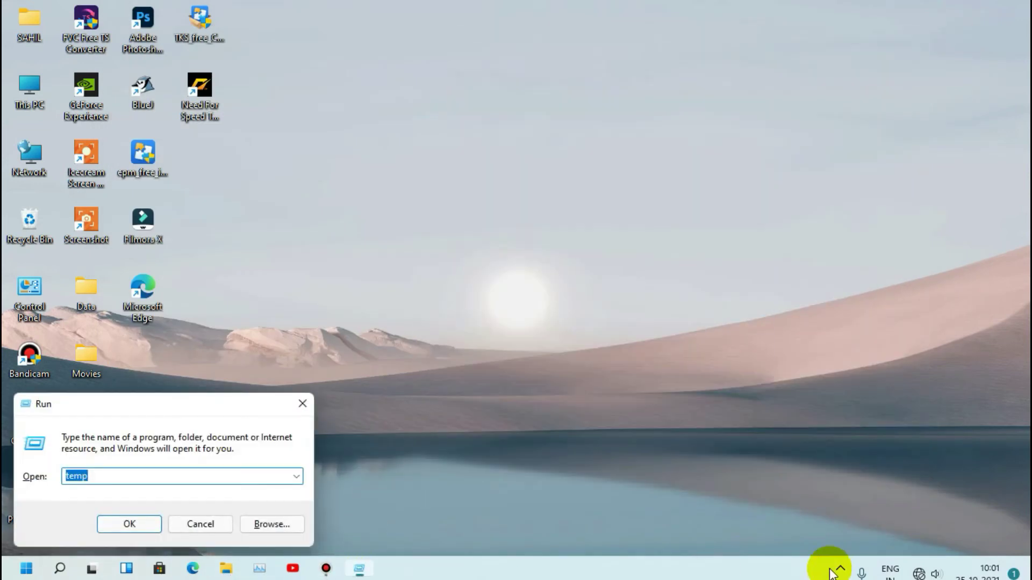
key("BackSpace")
type("%")
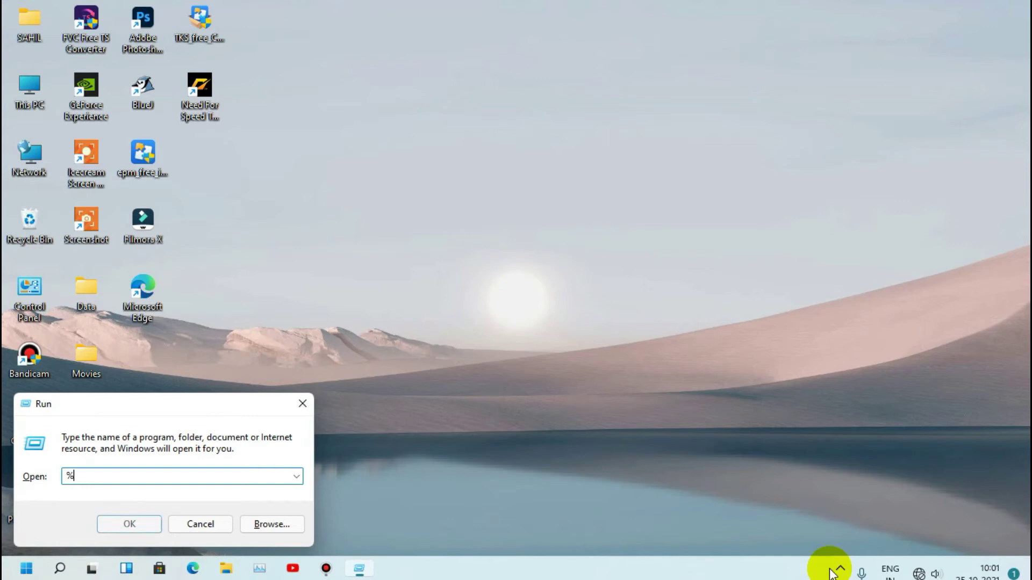
type("temop")
key("BackSpace")
type("p%")
key("Return")
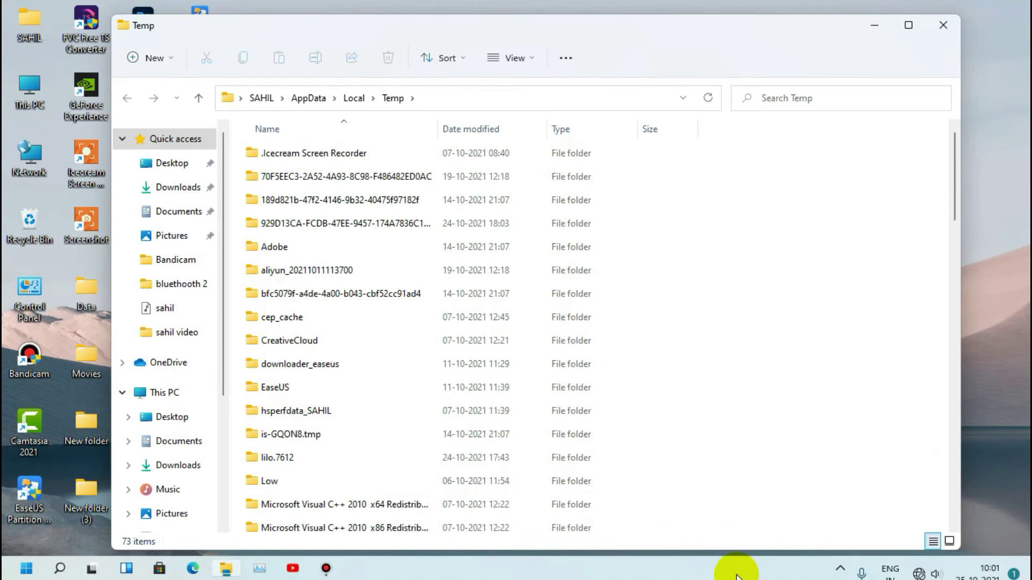
- Delete everything in the AppData Local Temp folder, granting administrator permission and skipping the file in use, and close the folder
key("ctrl+a")
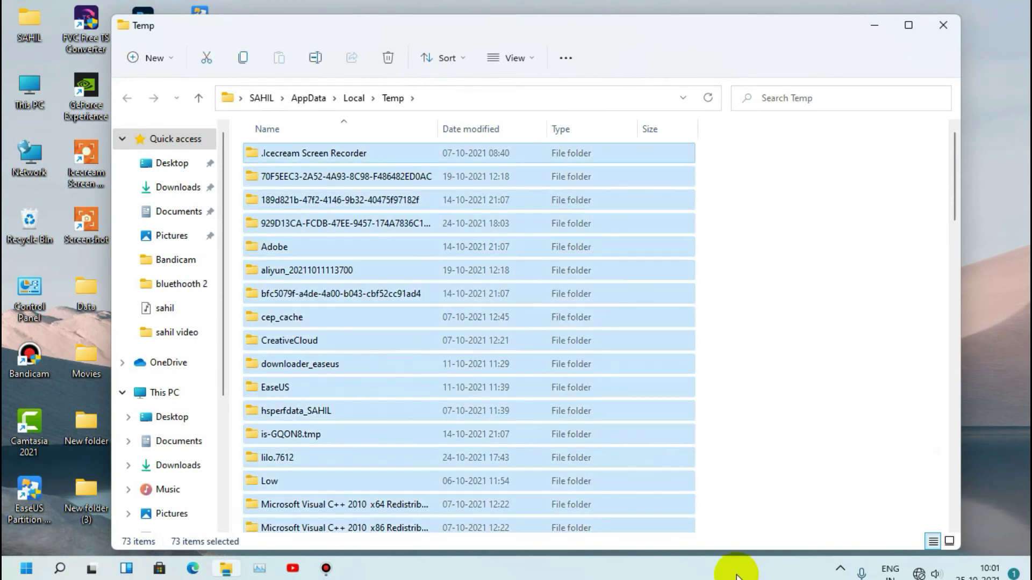
key("Delete")
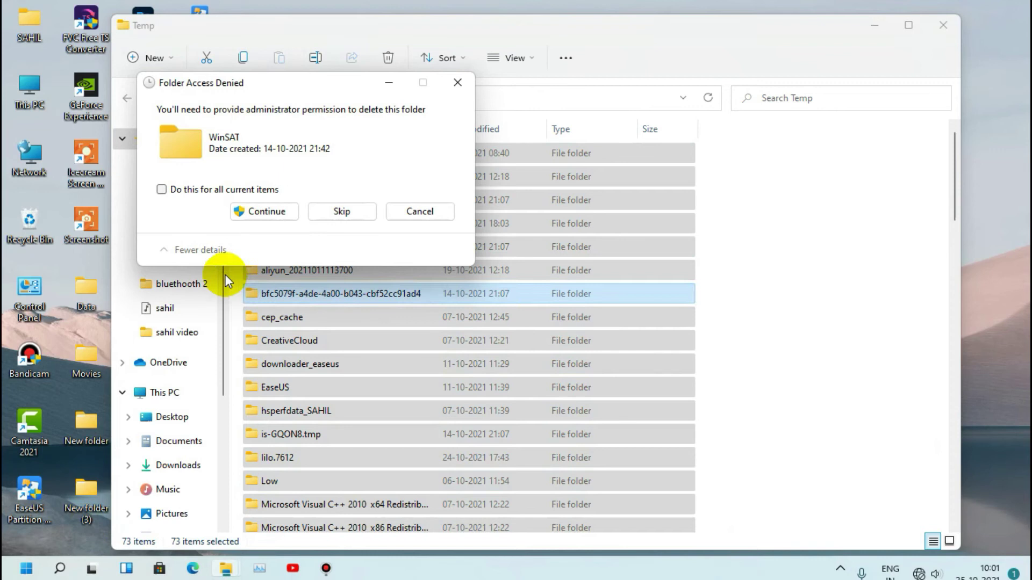
left_click(197, 197)
left_click(264, 211)
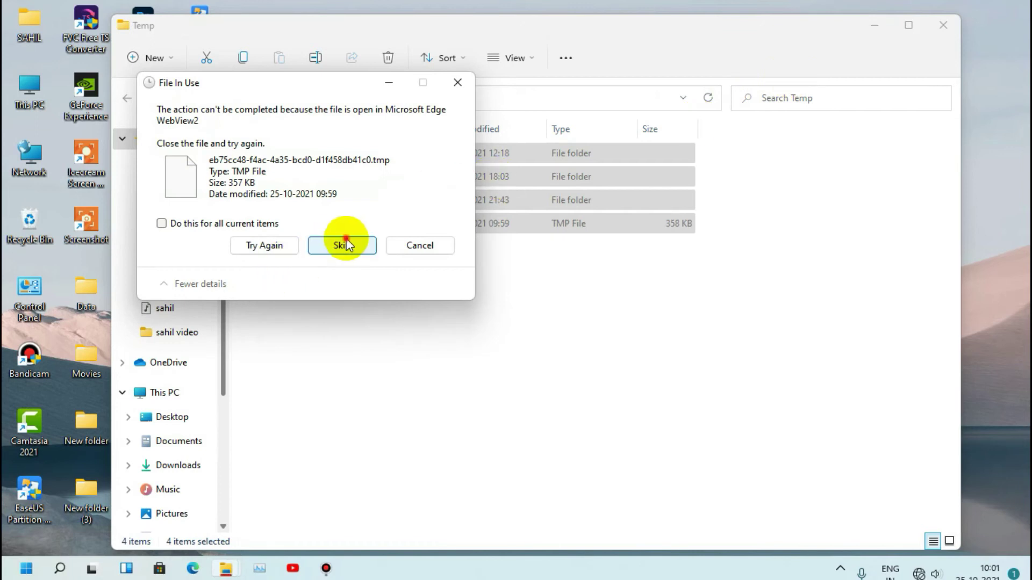
left_click(343, 245)
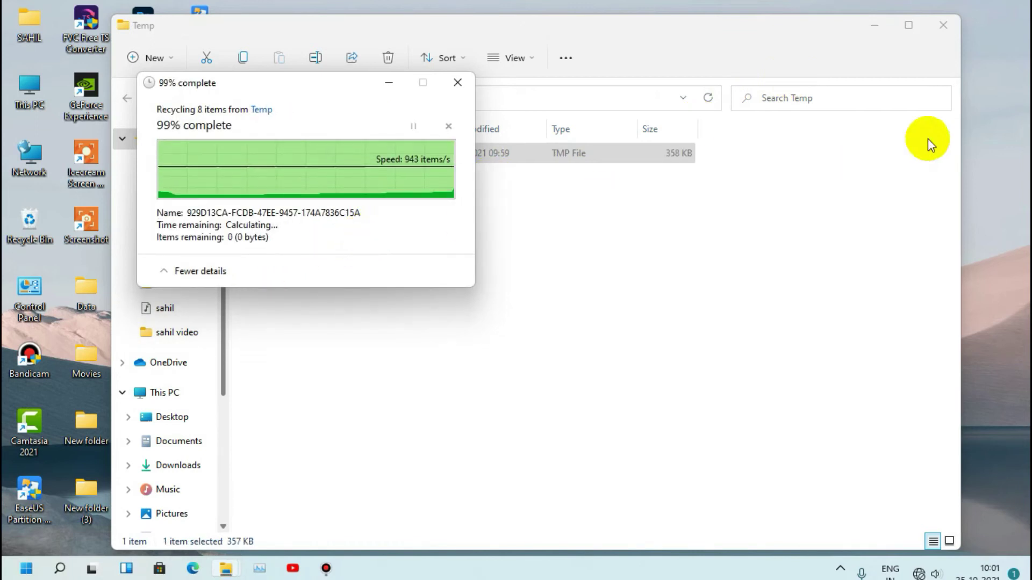
left_click(944, 23)
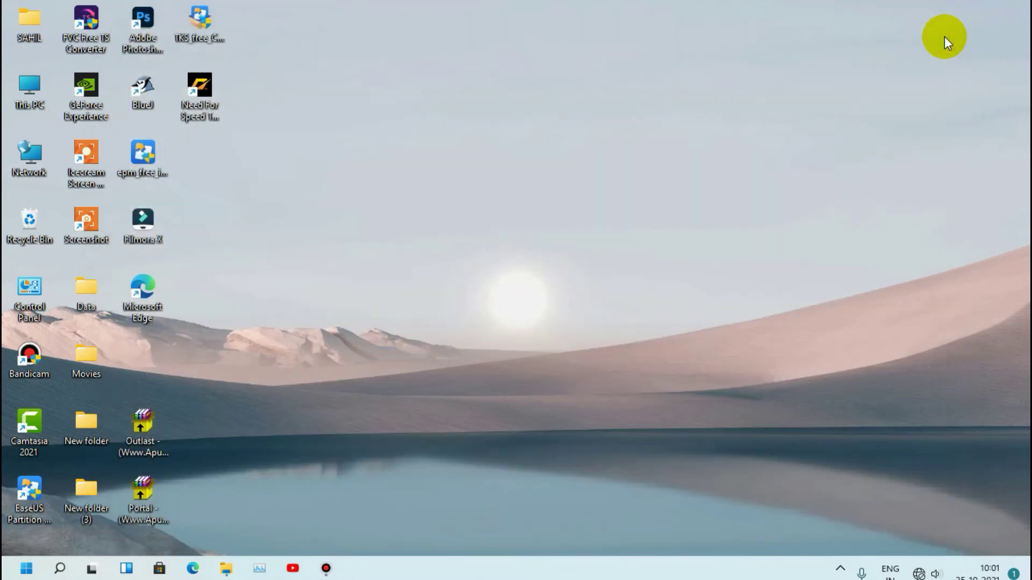
key("super")
key("super")
key("super")
key("super")
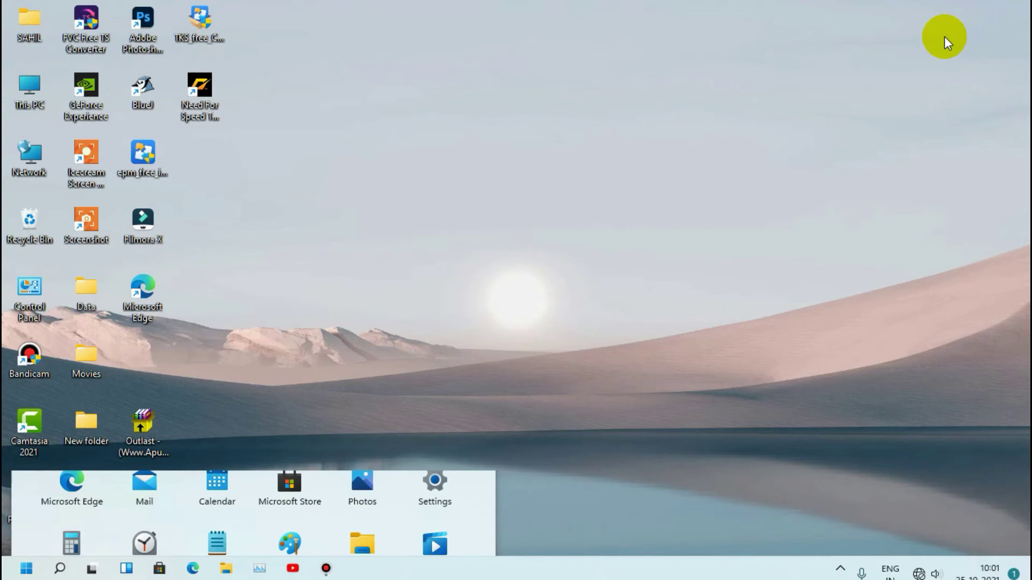
- Open the Windows Prefetch folder by running "prefetch", and grant permanent access to it
key("super+r")
key("BackSpace")
type("pref")
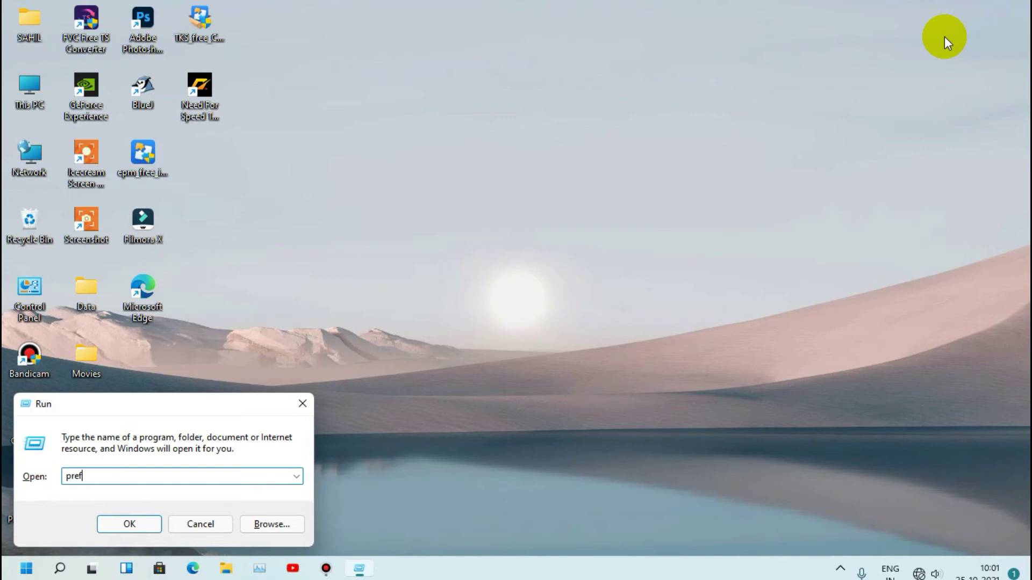
type("etch")
left_click(159, 526)
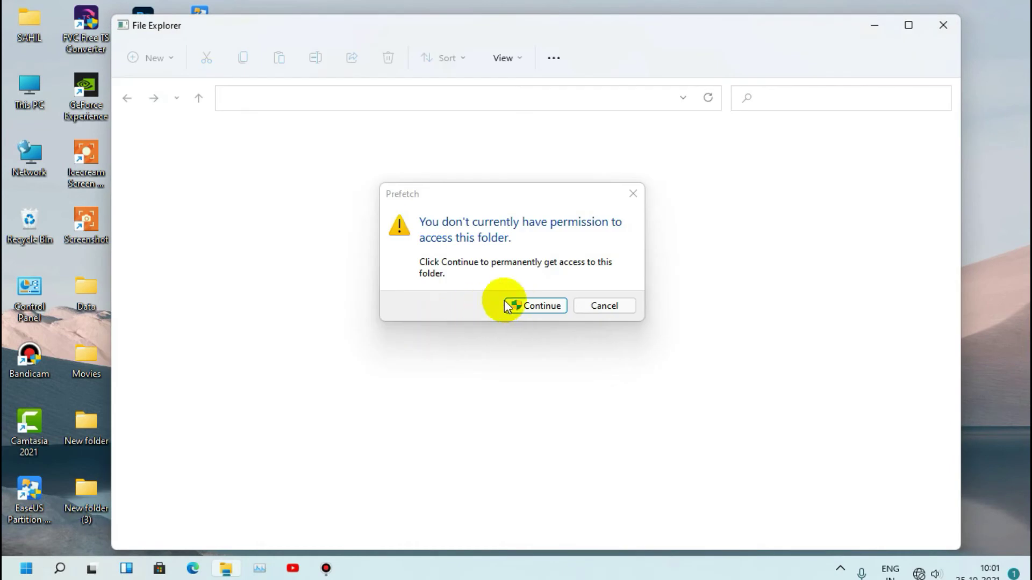
left_click(508, 306)
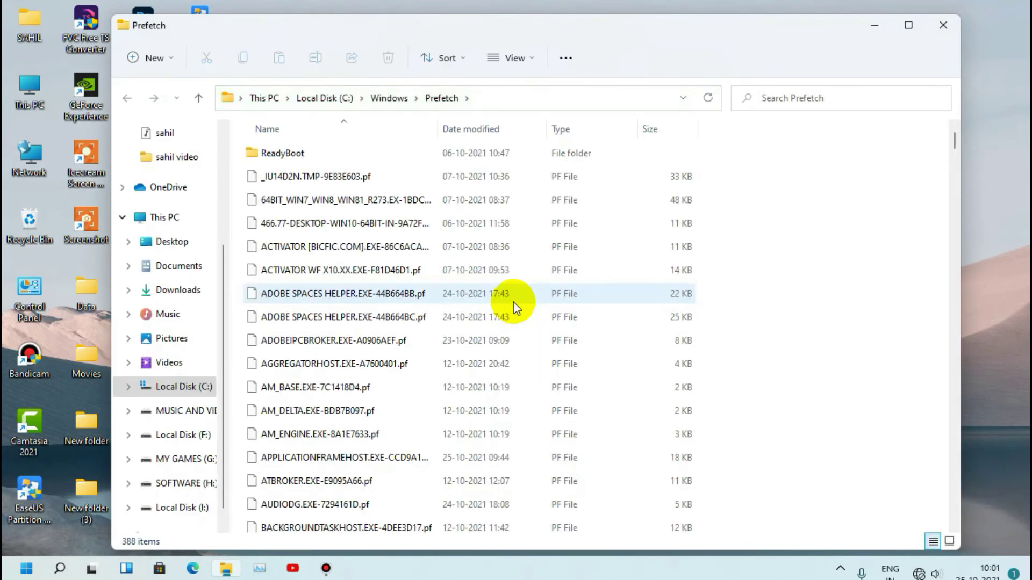
- Delete all items in the Prefetch folder and close the folder window
key("ctrl+a")
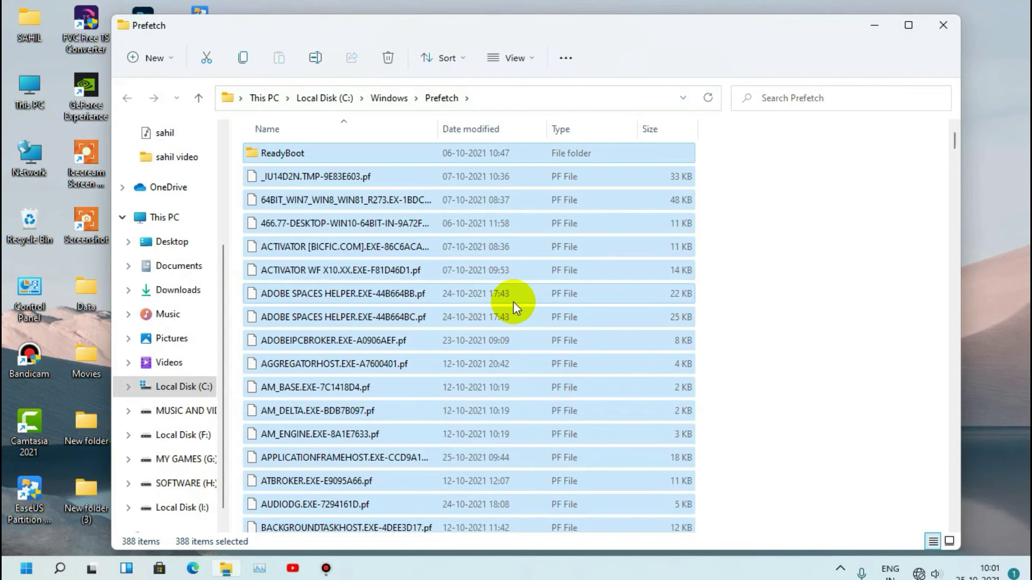
key("Delete")
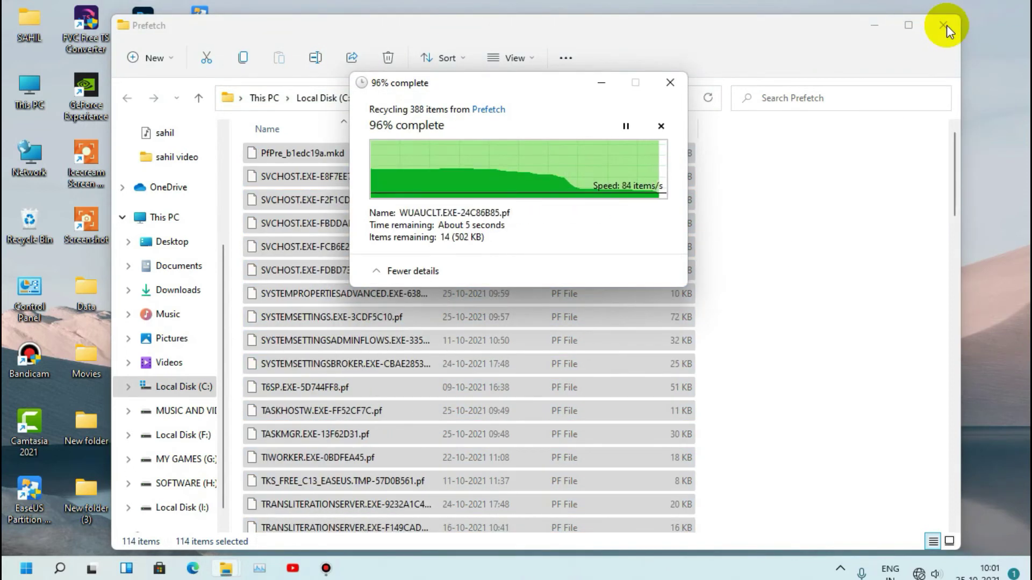
left_click(947, 25)
left_click(578, 235)
- Empty the Recycle Bin, confirming the permanent deletion and granting administrator permission for all current items
right_click(29, 226)
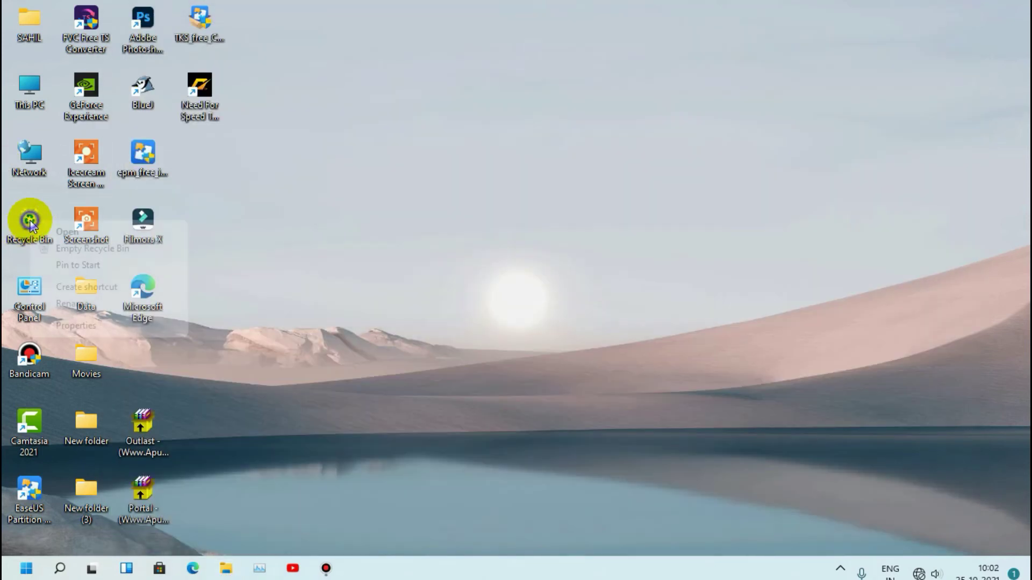
left_click(35, 246)
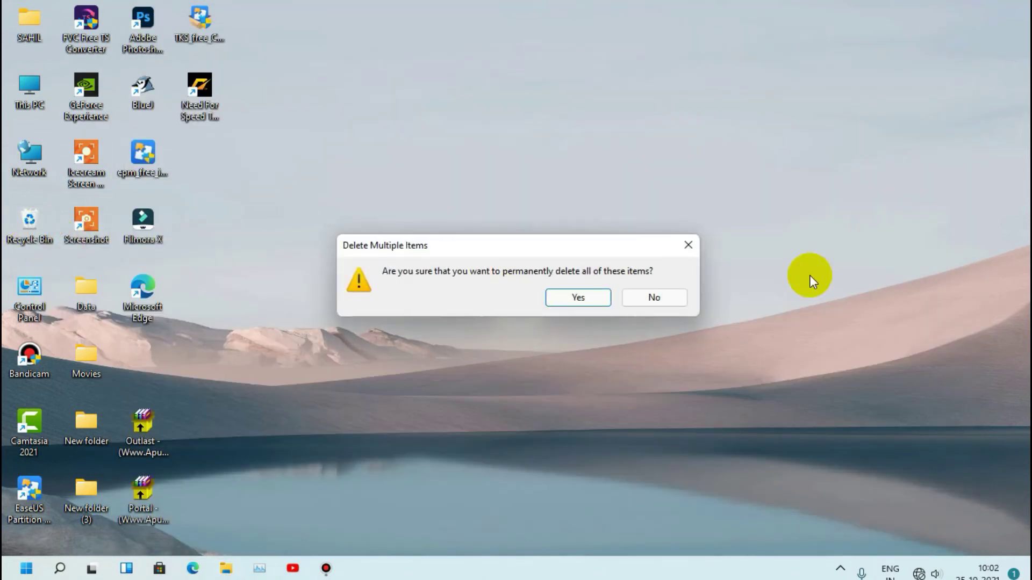
left_click(582, 304)
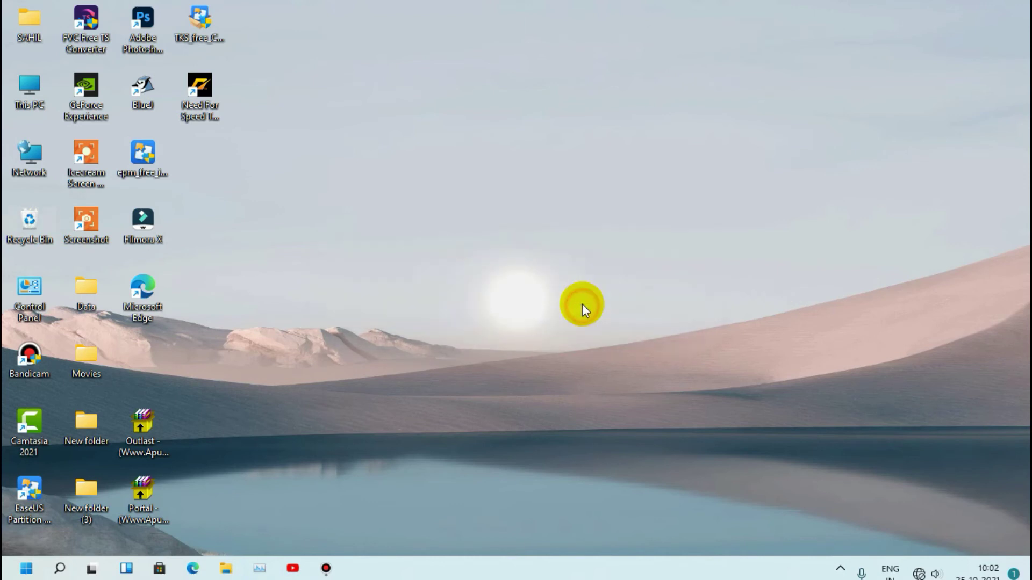
left_click(425, 190)
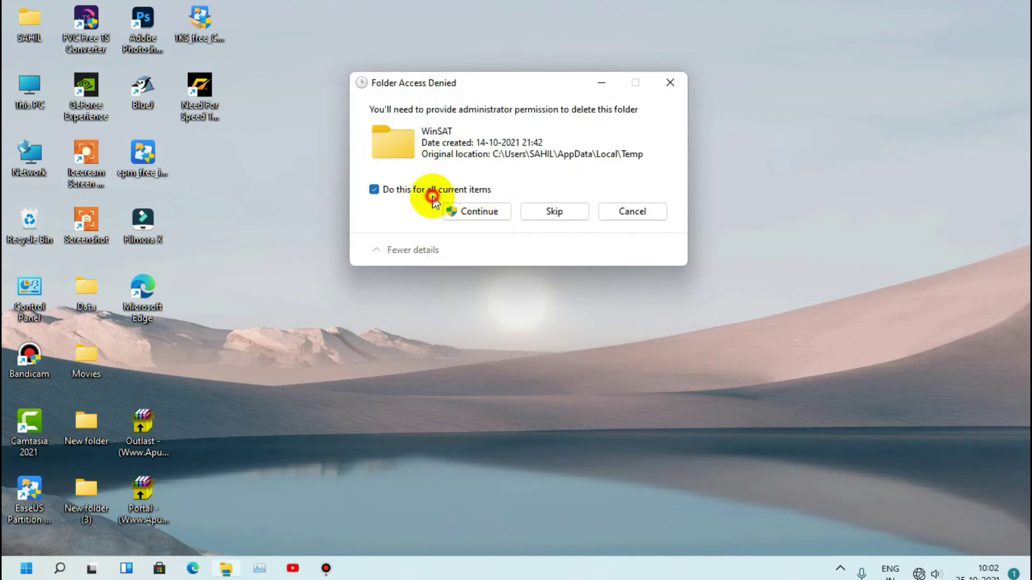
left_click(476, 211)
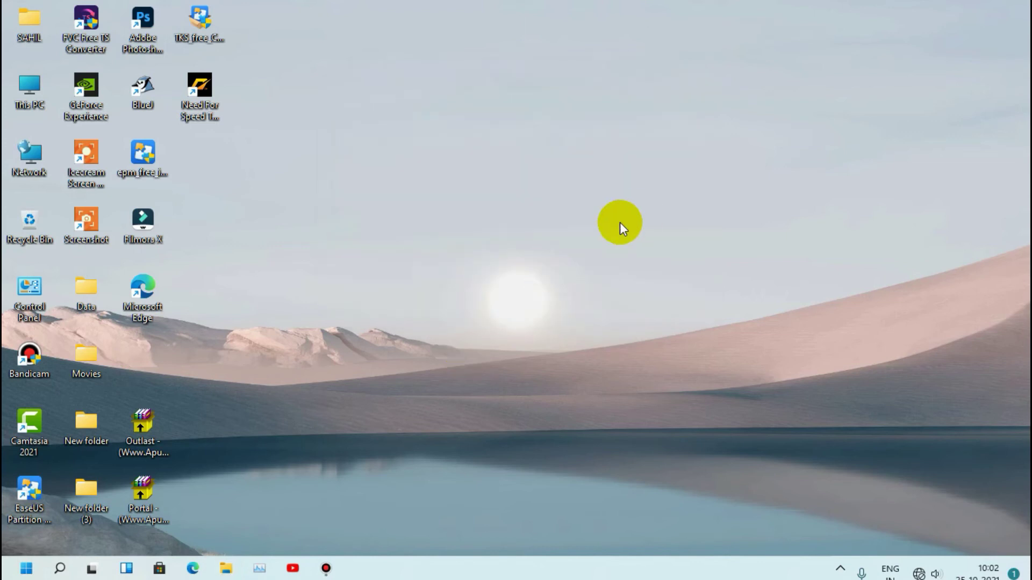
- Run "tr" from the Run dialog, and bring up and dismiss the Bandicam recorder window
key("super+r")
key("BackSpace")
type("tr")
key("Return")
left_click(326, 568)
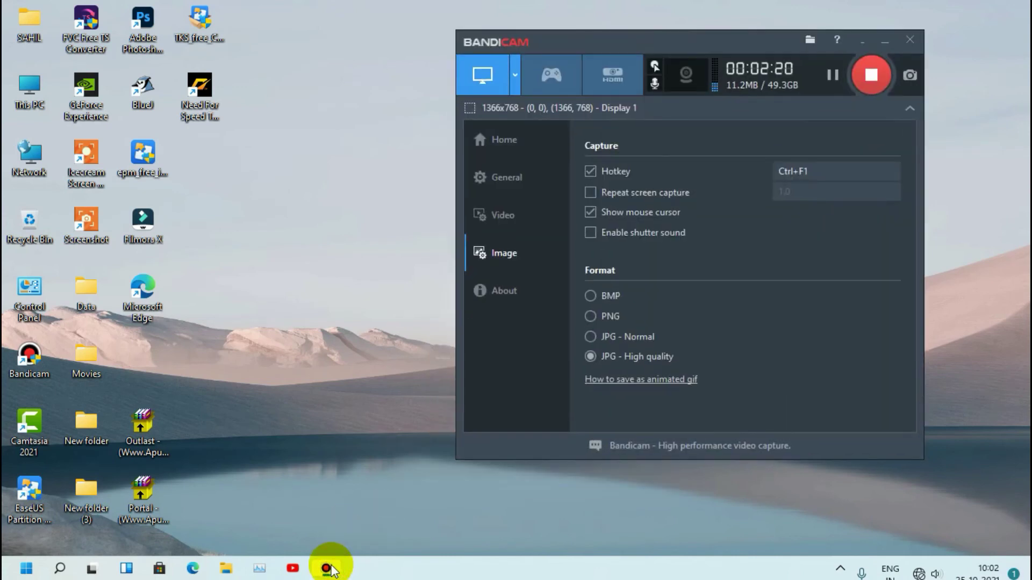
left_click(331, 570)
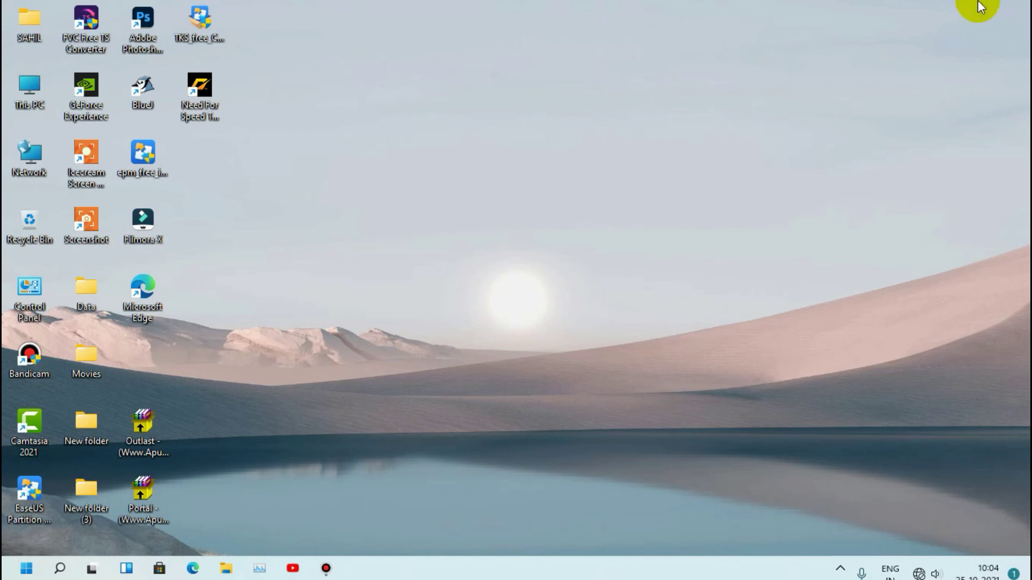
- Open This PC's properties to examine the processor in the device specifications, close Settings, and bring up the Bandicam recorder window
right_click(19, 95)
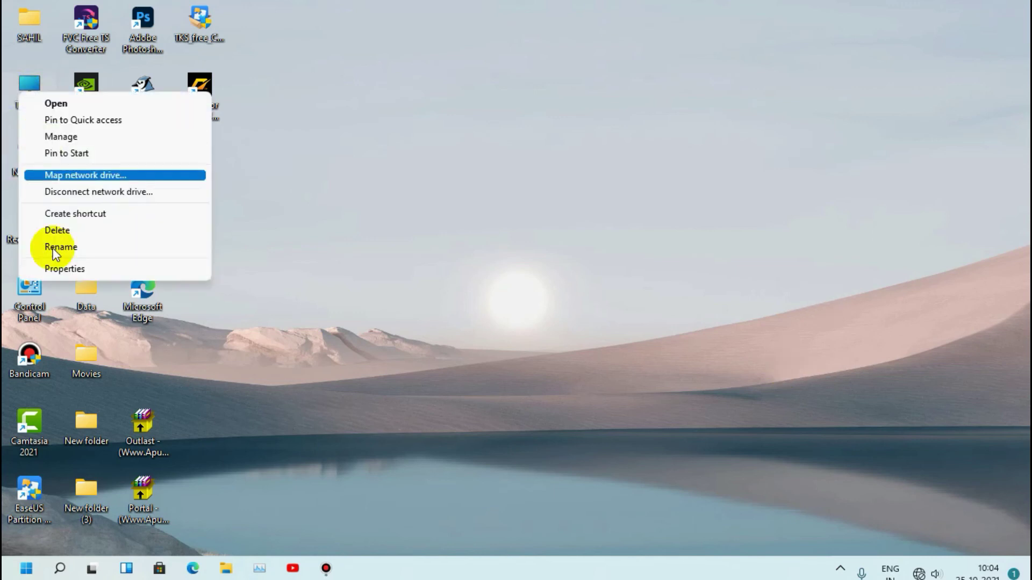
left_click(63, 278)
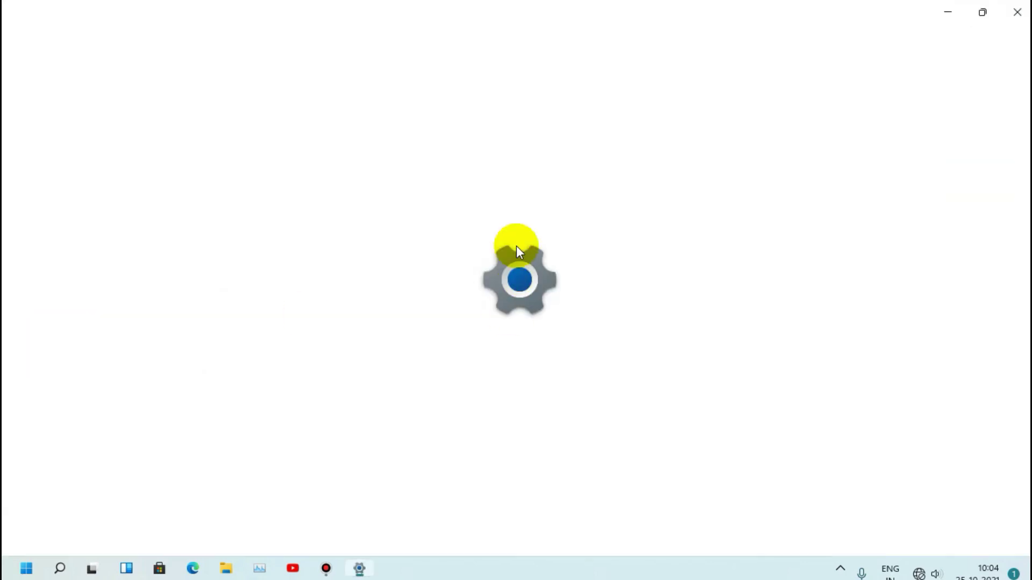
left_click_drag(615, 223, 346, 223)
left_click(433, 217)
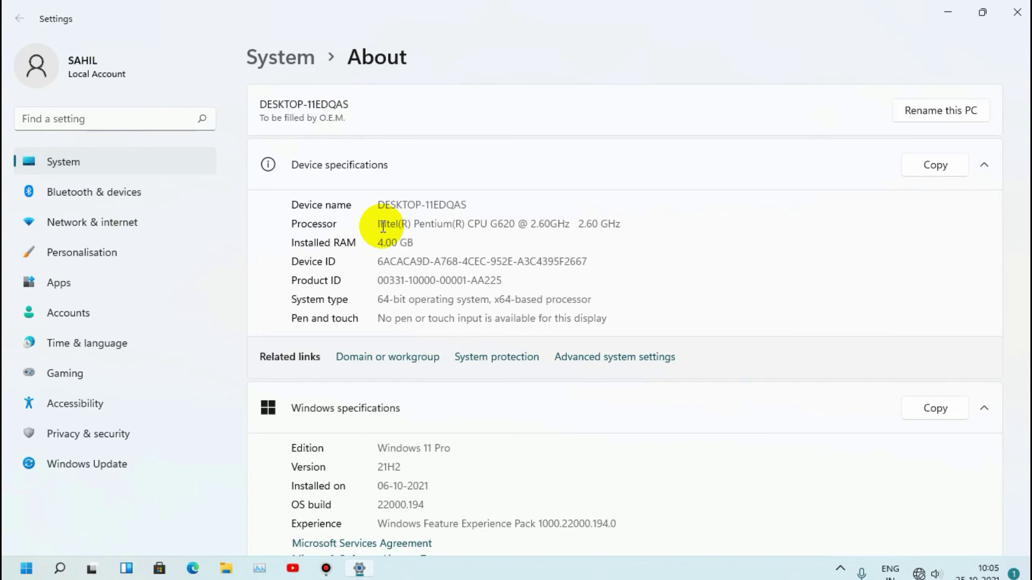
left_click(1017, 11)
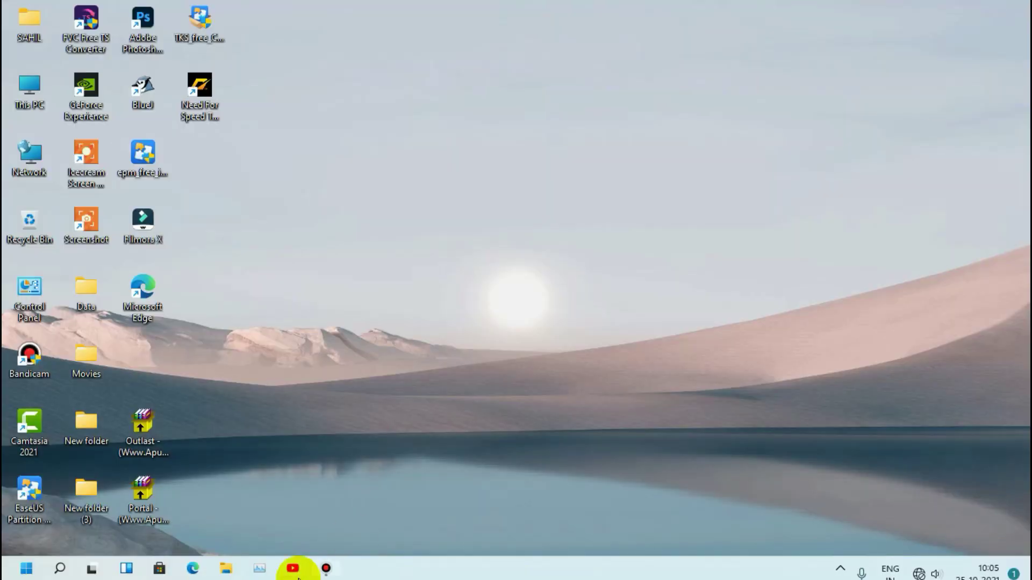
left_click(329, 573)
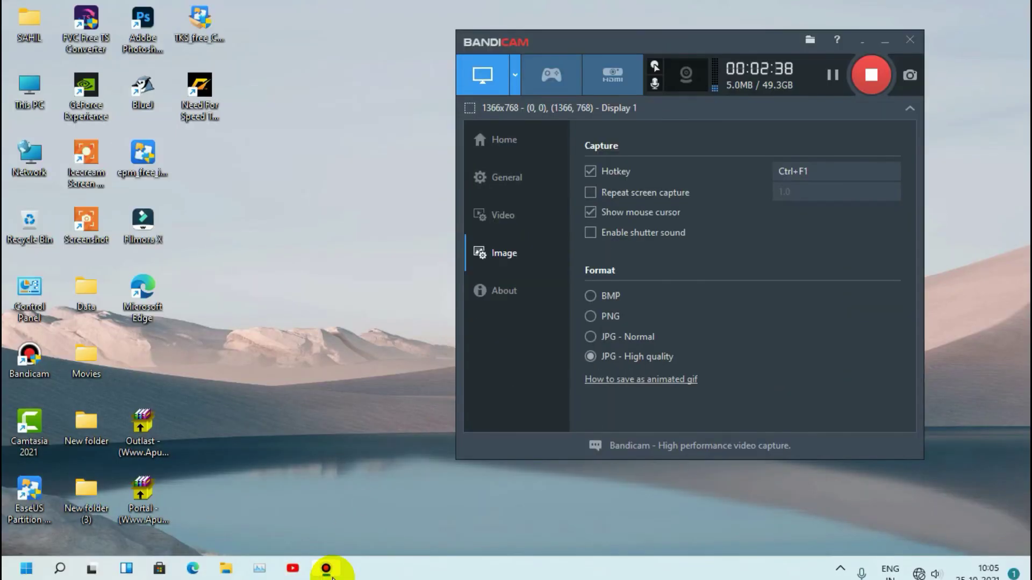